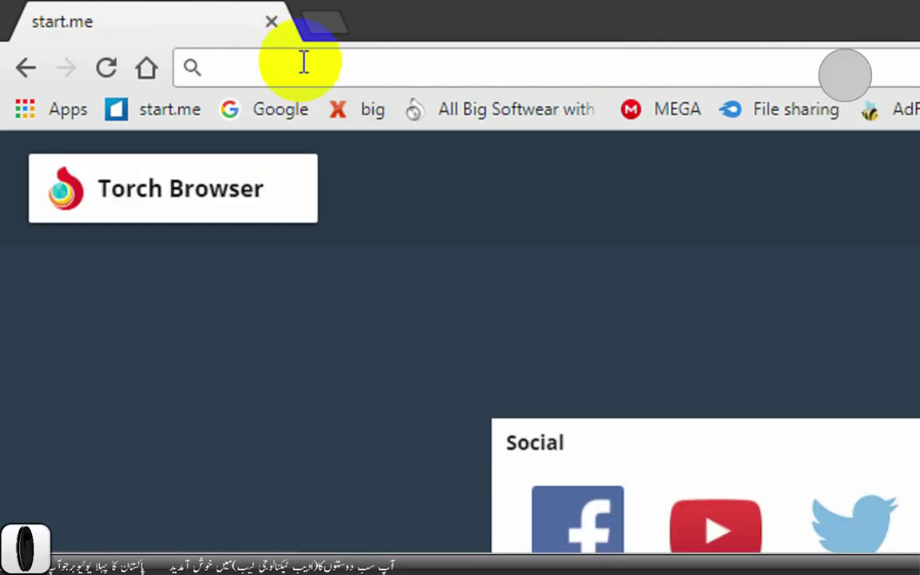
Load the salmanadeeb.wixsite.com photoshop site from the autocompleted address 'sa'.
{"action": "left_click", "coordinate": [304, 63]}
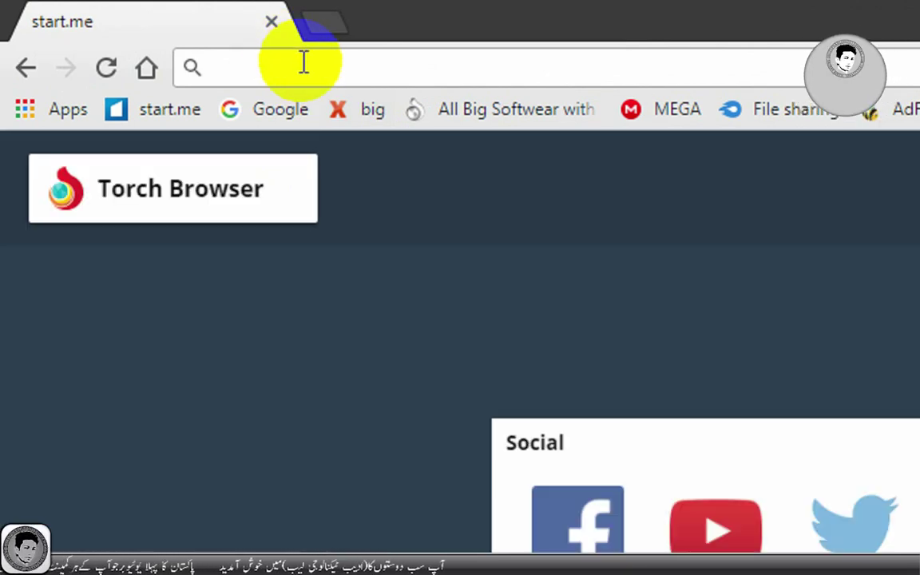
{"action": "type", "text": "sa"}
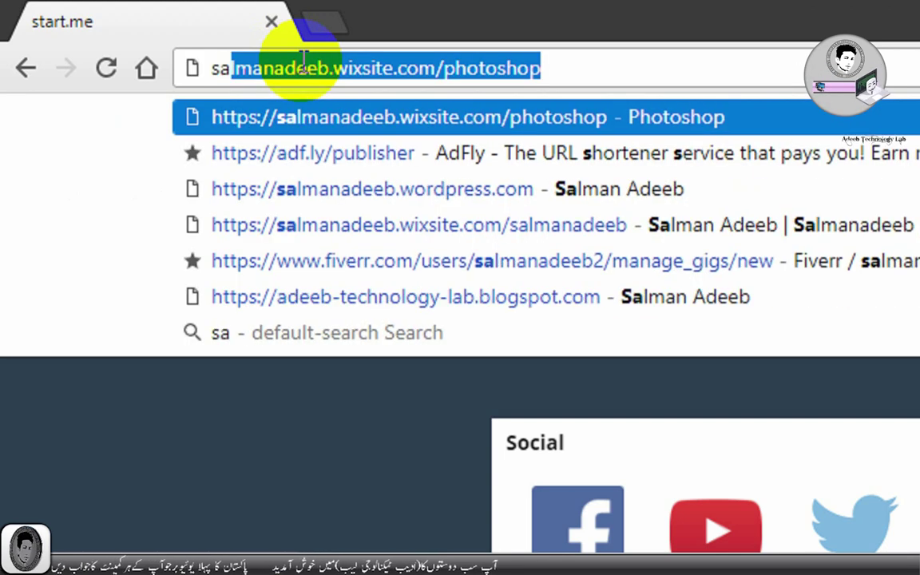
{"action": "key", "text": "Right"}
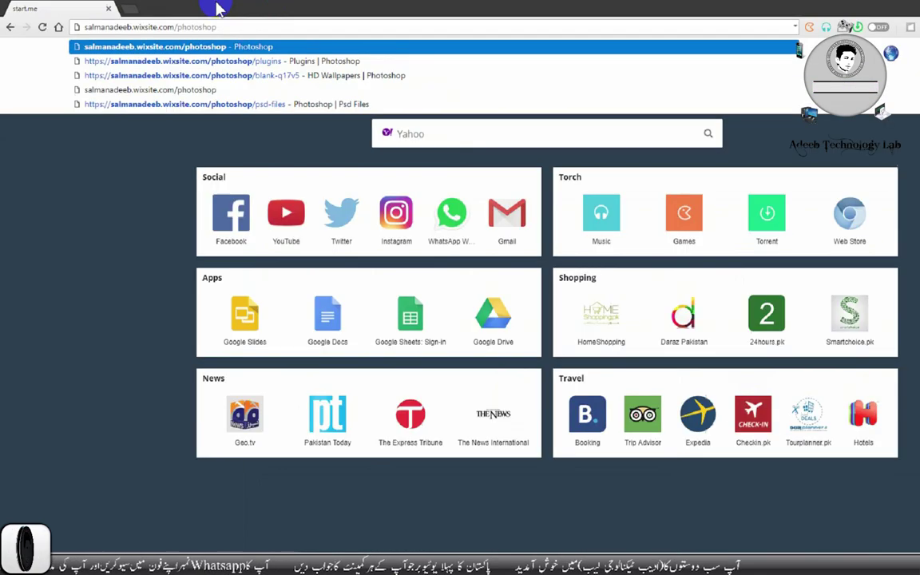
{"action": "key", "text": "Return"}
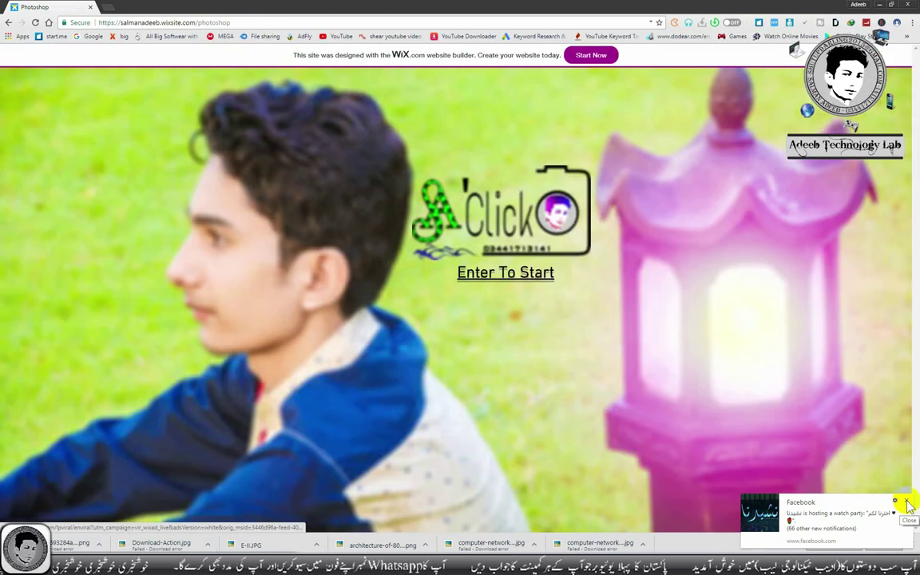
Dismiss the Facebook popup, enter the site past its welcome screen and go to Plugins.
{"action": "left_click", "coordinate": [908, 503]}
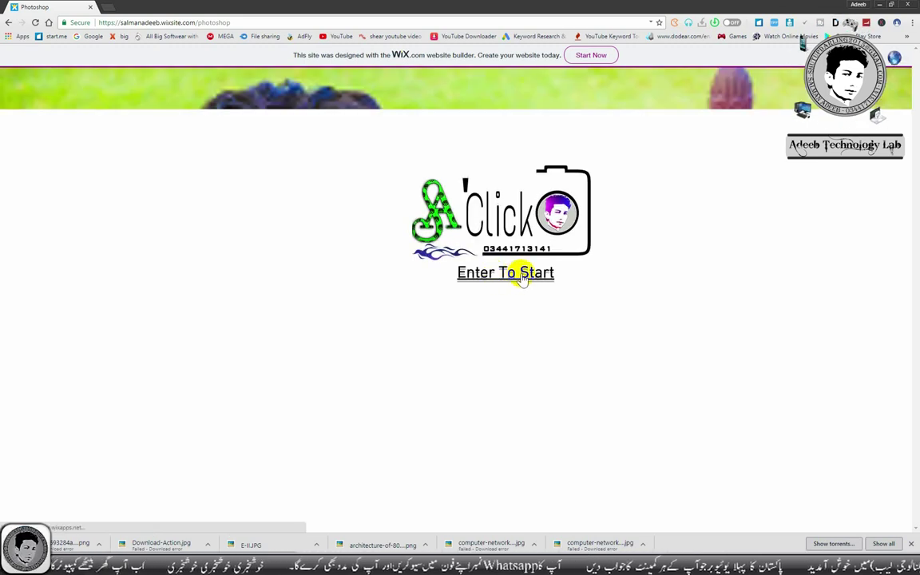
{"action": "left_click", "coordinate": [523, 277]}
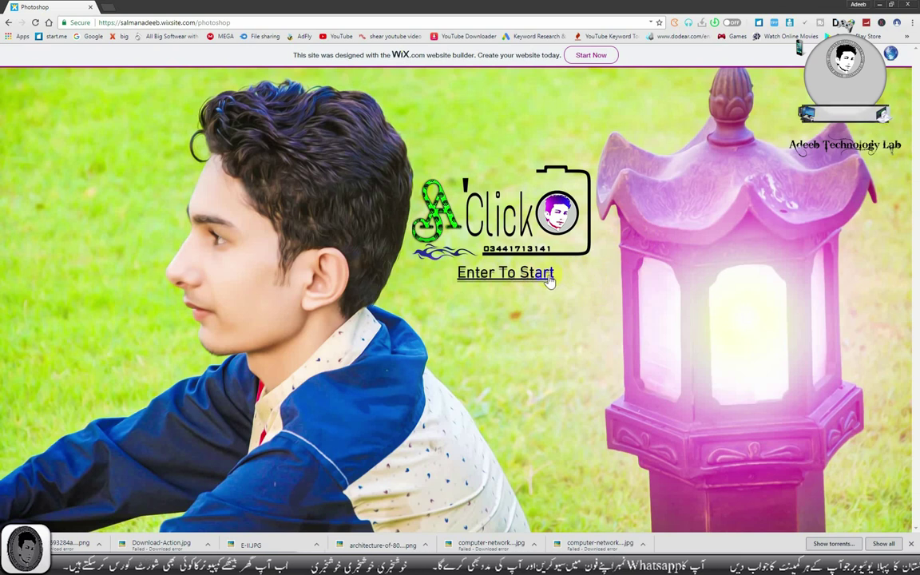
{"action": "left_click", "coordinate": [547, 274]}
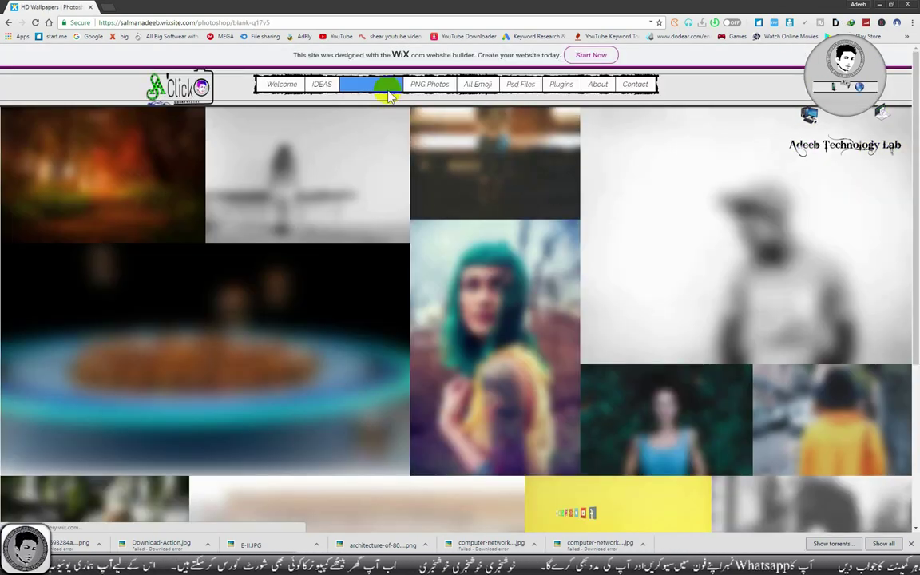
{"action": "mouse_move", "coordinate": [490, 162]}
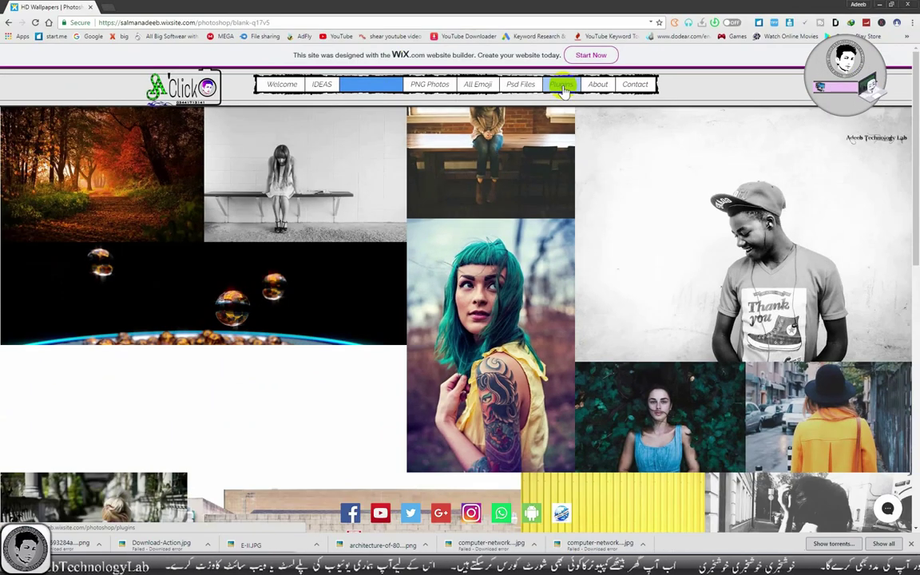
{"action": "left_click", "coordinate": [560, 88]}
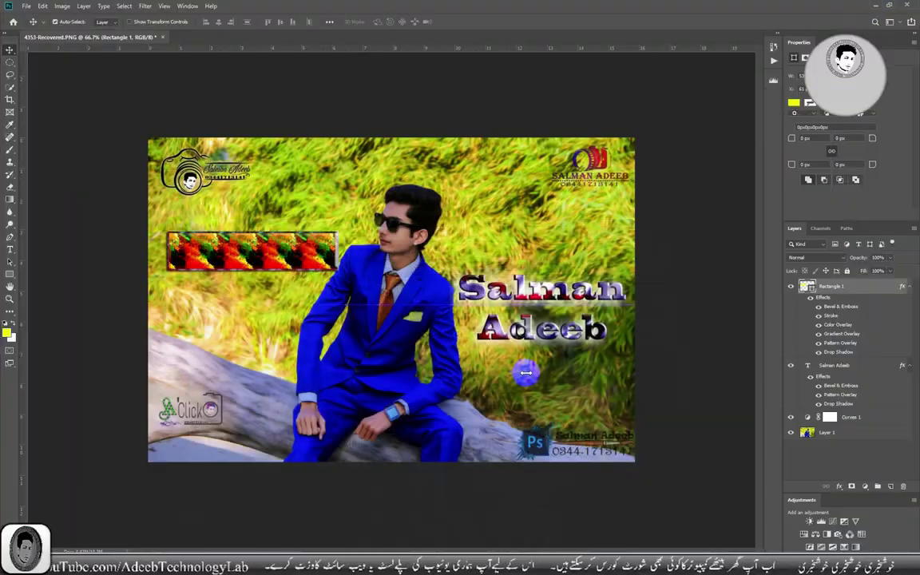
{"action": "left_click", "coordinate": [11, 51]}
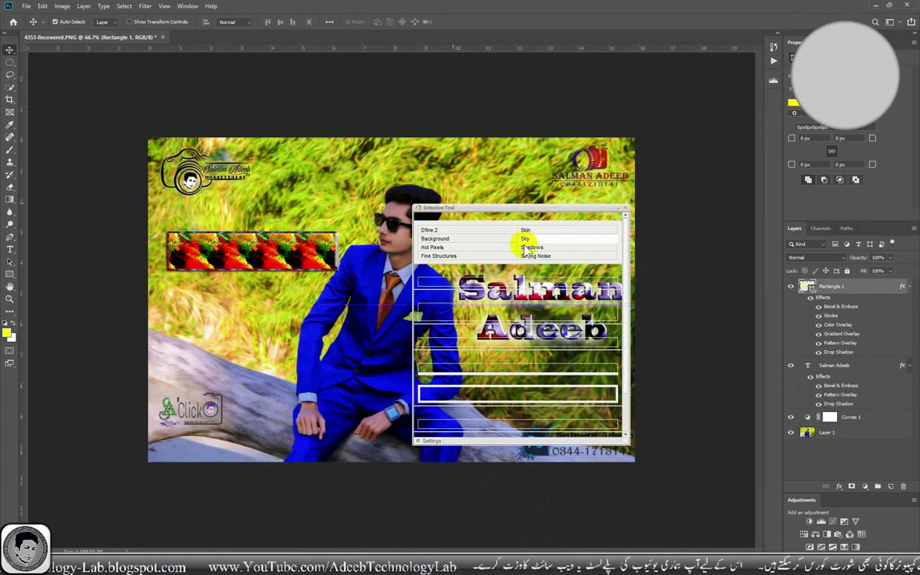
{"action": "left_click", "coordinate": [625, 209]}
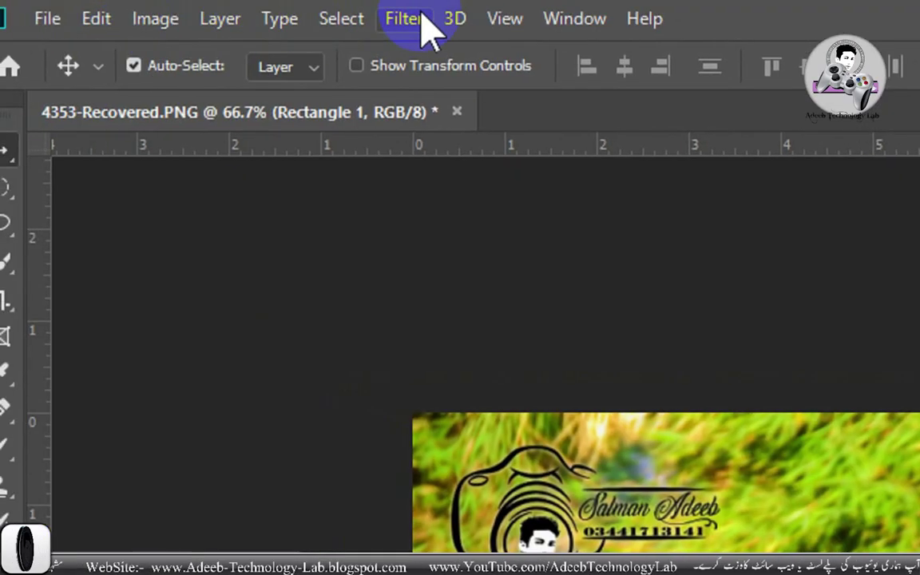
{"action": "left_click", "coordinate": [406, 18]}
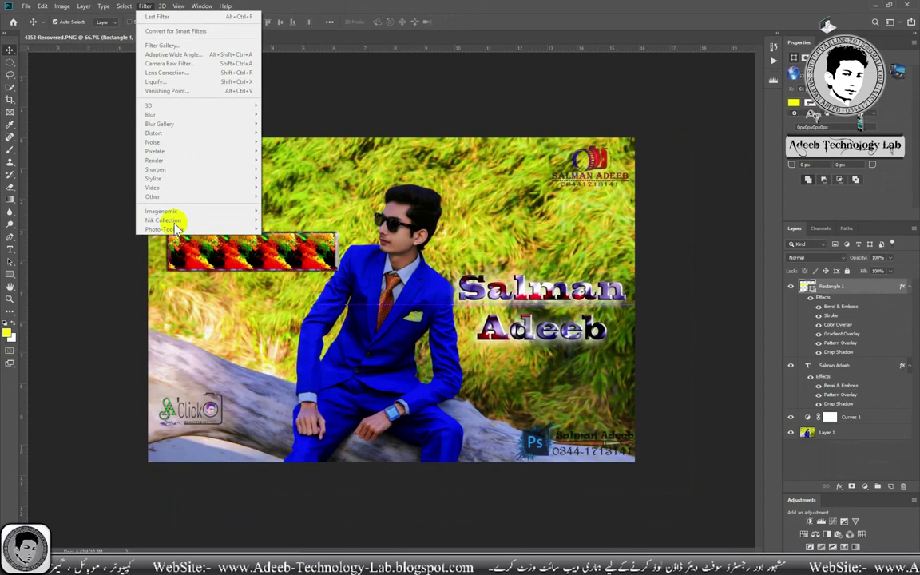
{"action": "left_click", "coordinate": [314, 6]}
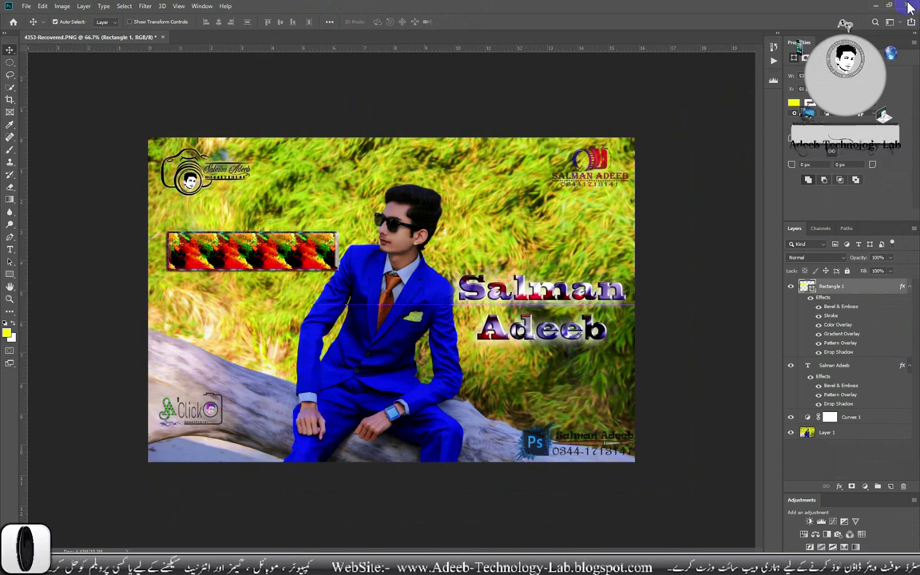
{"action": "left_click", "coordinate": [907, 5]}
{"action": "left_click", "coordinate": [456, 209]}
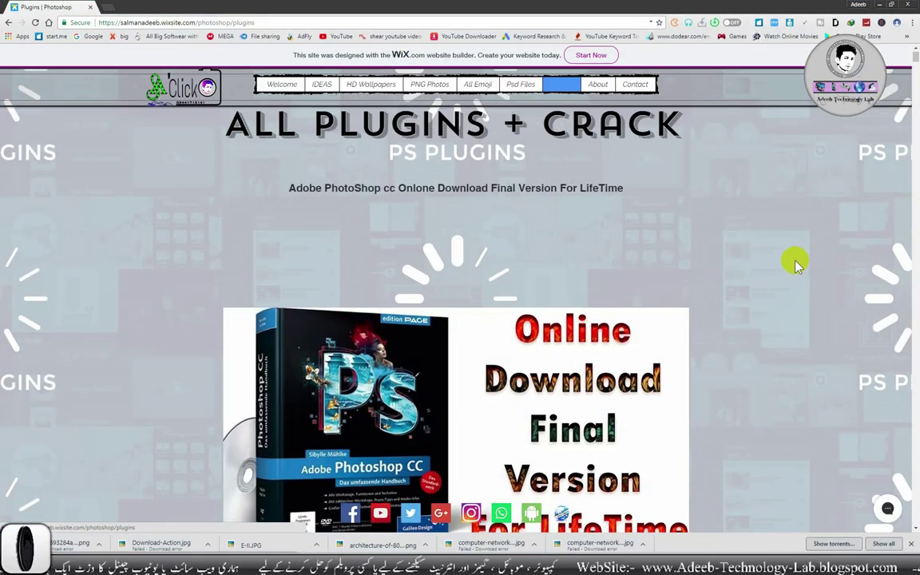
Open the AKVIS All in One plugins post and follow its Download link.
{"action": "scroll", "coordinate": [795, 262], "scroll_direction": "down", "scroll_amount": 5}
{"action": "scroll", "coordinate": [779, 275], "scroll_direction": "down", "scroll_amount": 3}
{"action": "scroll", "coordinate": [767, 275], "scroll_direction": "down", "scroll_amount": 2}
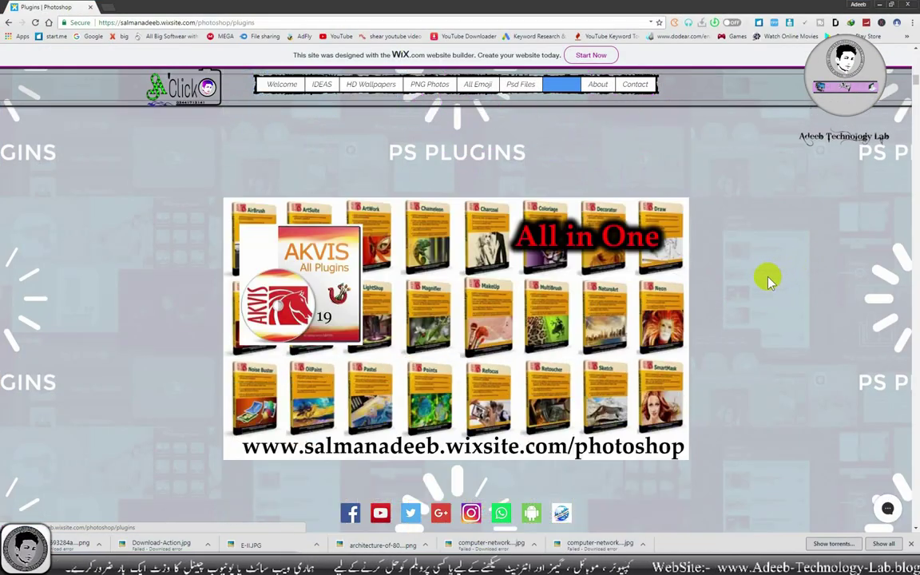
{"action": "scroll", "coordinate": [767, 275], "scroll_direction": "down", "scroll_amount": 2}
{"action": "scroll", "coordinate": [719, 283], "scroll_direction": "up", "scroll_amount": 1}
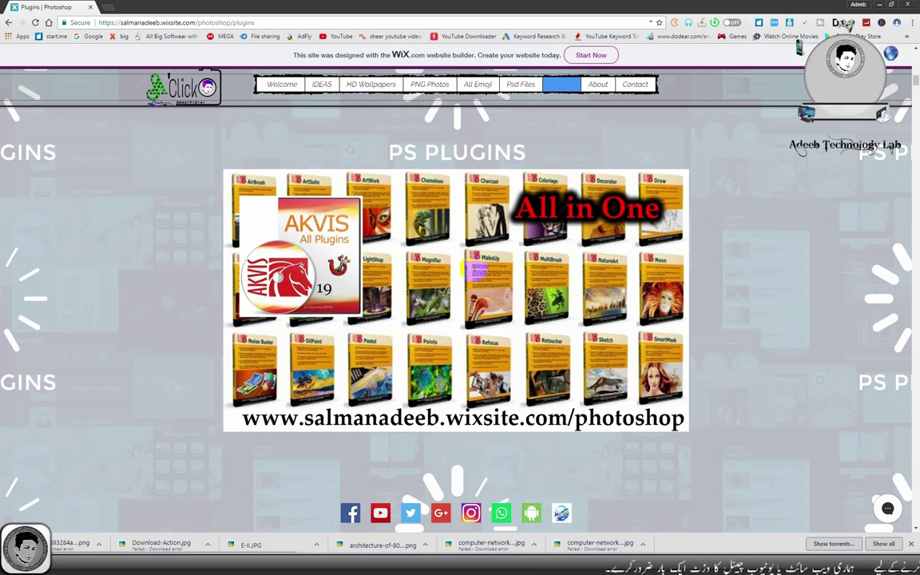
{"action": "left_click", "coordinate": [352, 239]}
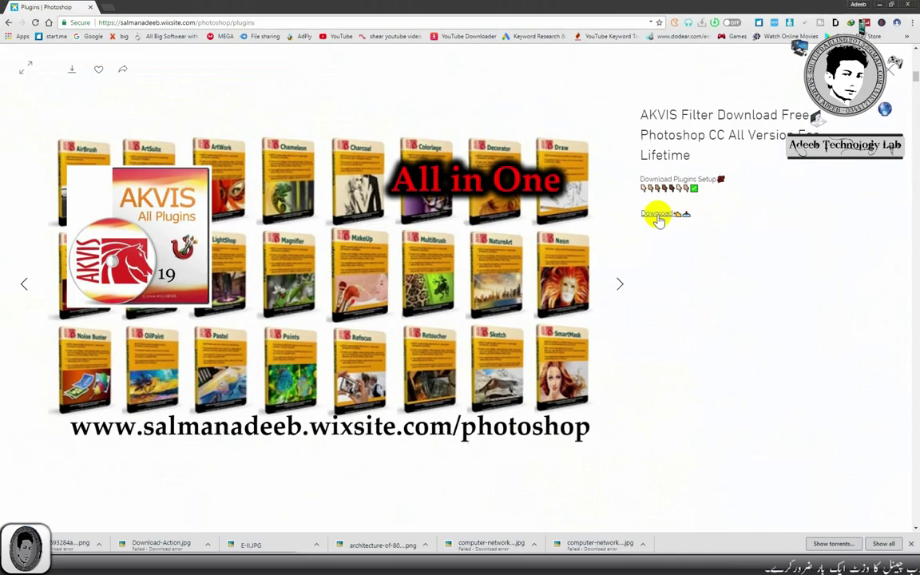
{"action": "left_click", "coordinate": [660, 214]}
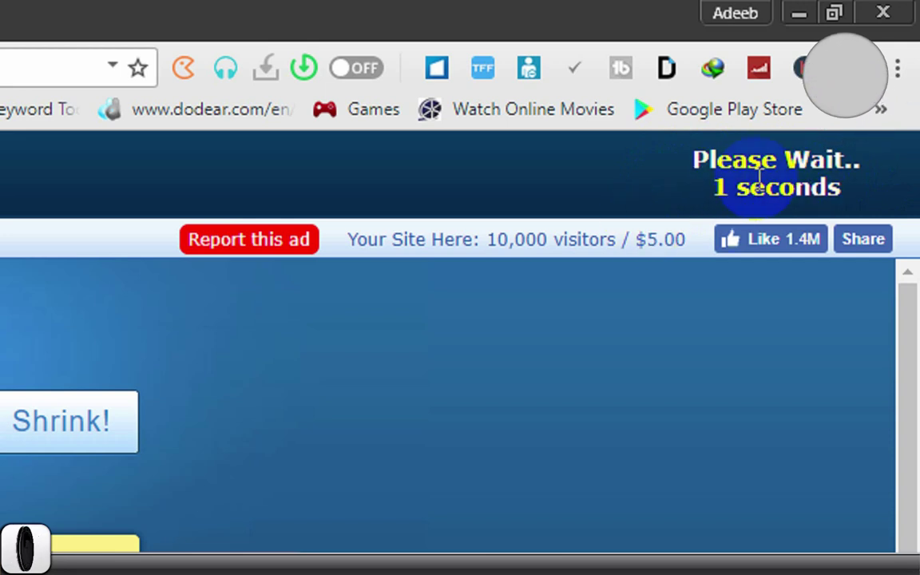
Skip the ad, allow the redirect, and download the 1.68 GB AKVIS Plugins Bundle 2017 from MEGA.
{"action": "left_click", "coordinate": [773, 190]}
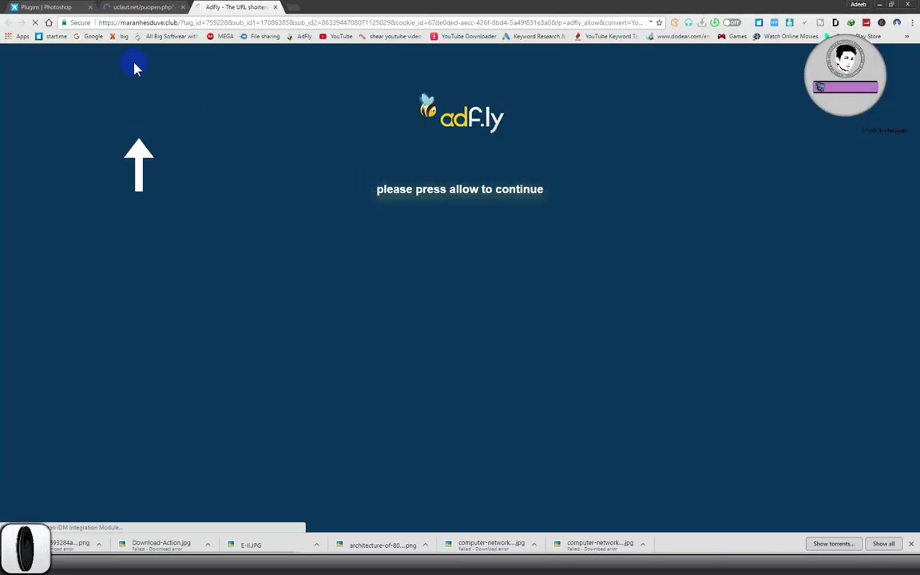
{"action": "left_click", "coordinate": [90, 67]}
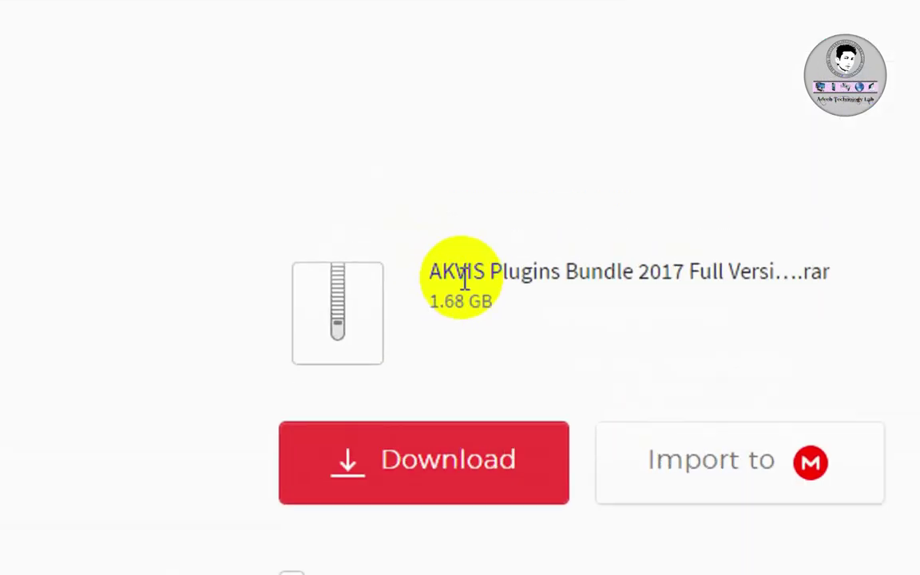
{"action": "left_click_drag", "start_coordinate": [435, 272], "coordinate": [707, 266]}
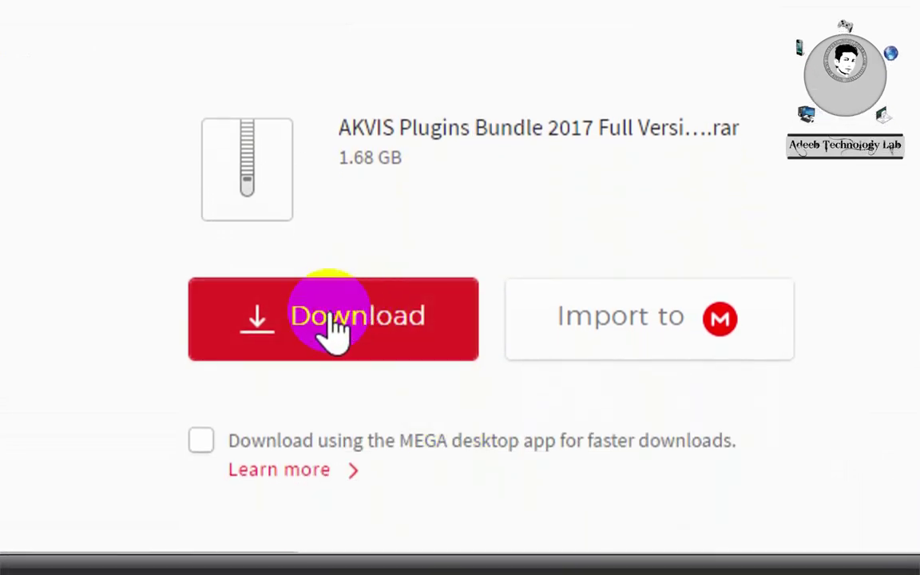
{"action": "left_click", "coordinate": [329, 409]}
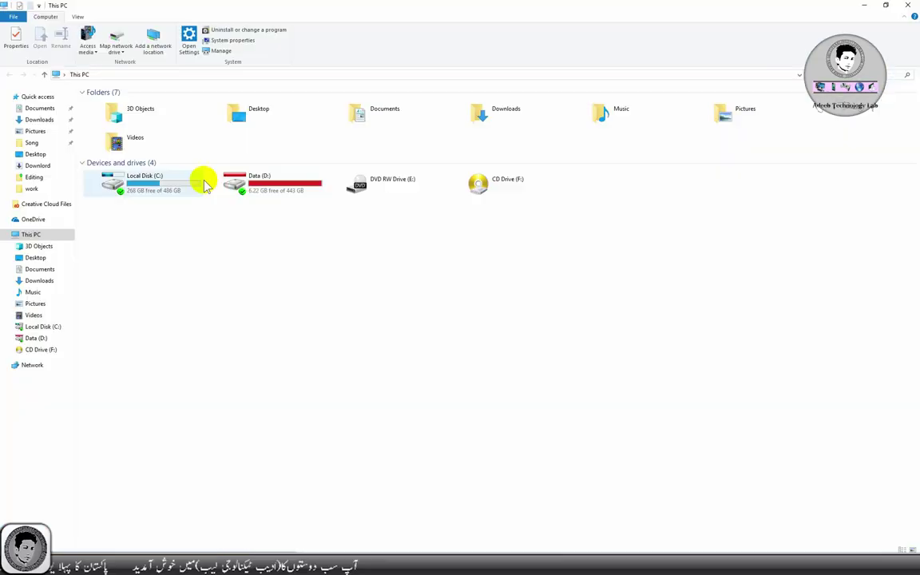
Find the AKVISPluginsBundle 2017 archive on Local Disk (C:) and open it in WinRAR.
{"action": "double_click", "coordinate": [205, 180]}
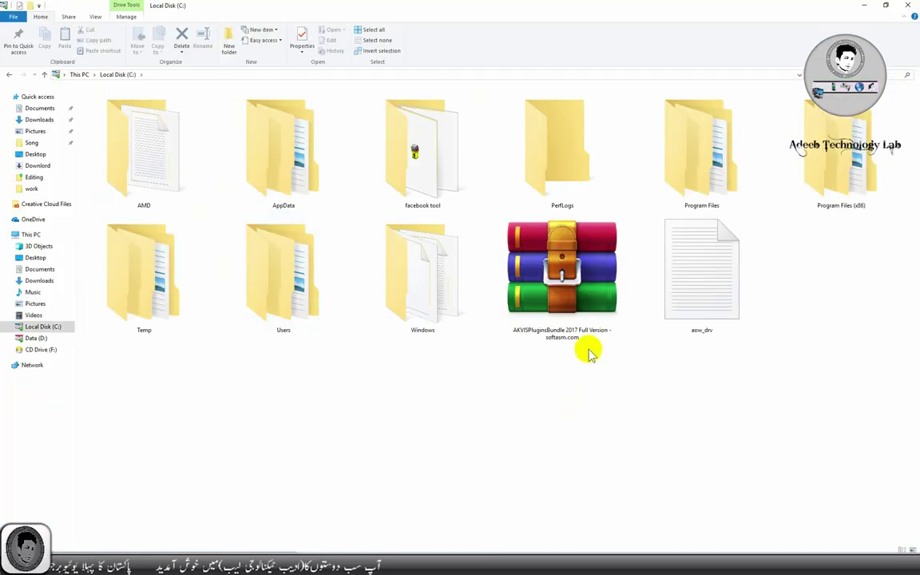
{"action": "left_click", "coordinate": [569, 334]}
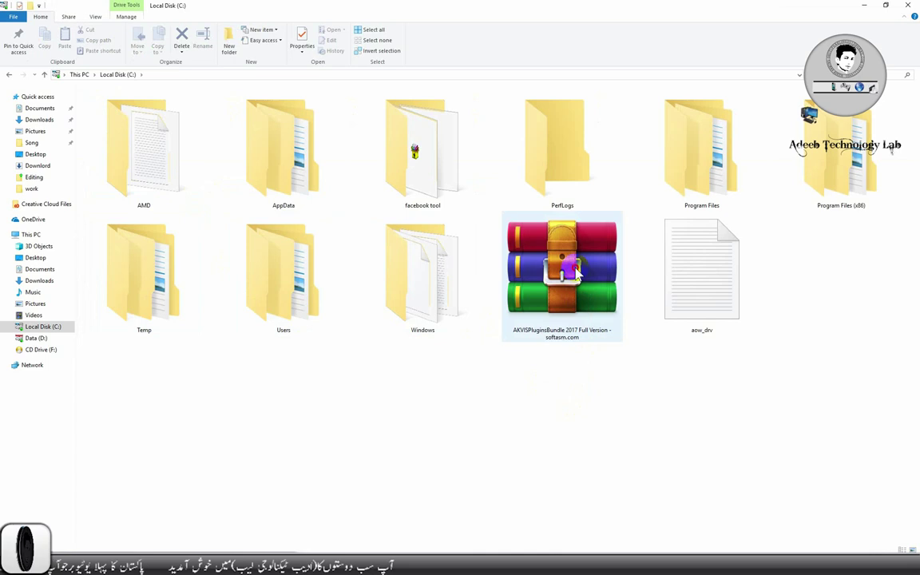
{"action": "left_click", "coordinate": [535, 334]}
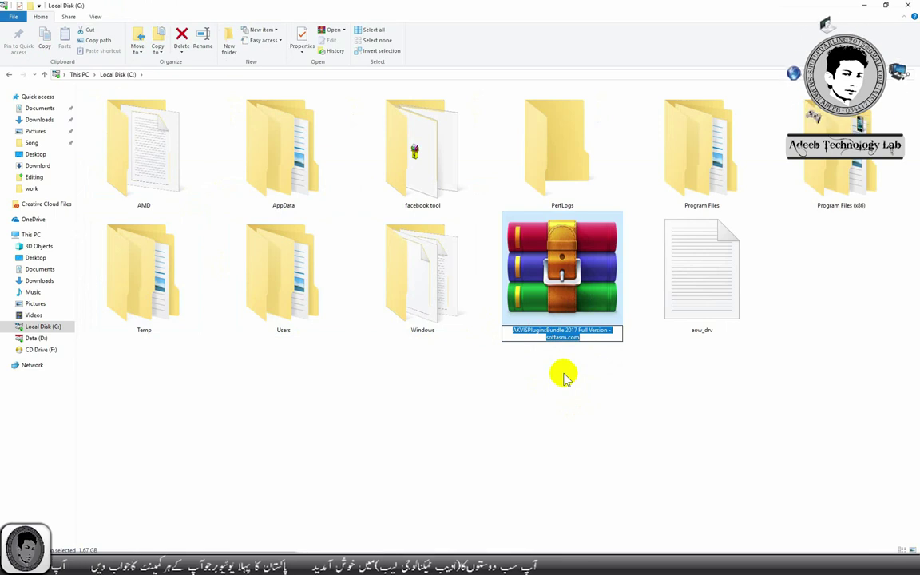
{"action": "key", "text": "Return"}
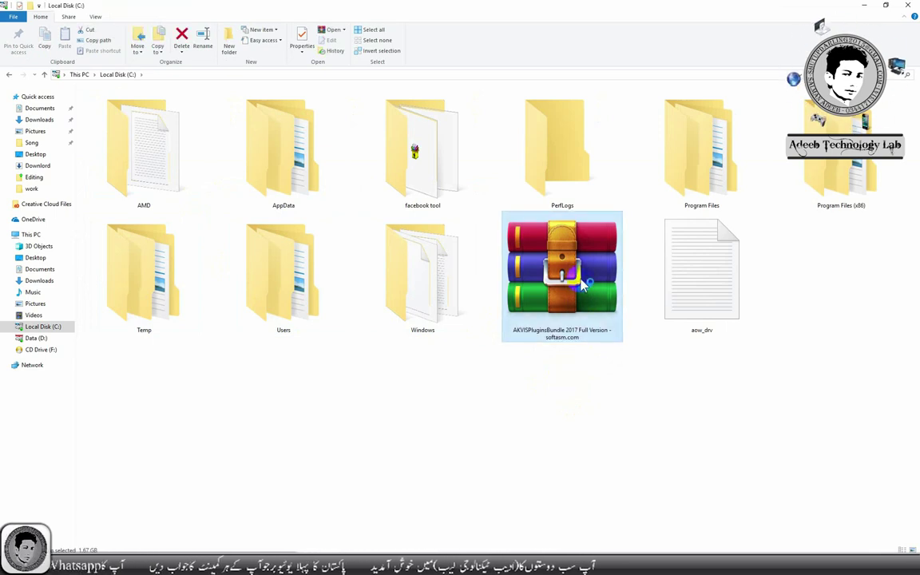
{"action": "double_click", "coordinate": [581, 290]}
Run AKVIS.exe from the archive's inner folder, then close WinRAR and File Explorer.
{"action": "double_click", "coordinate": [282, 196]}
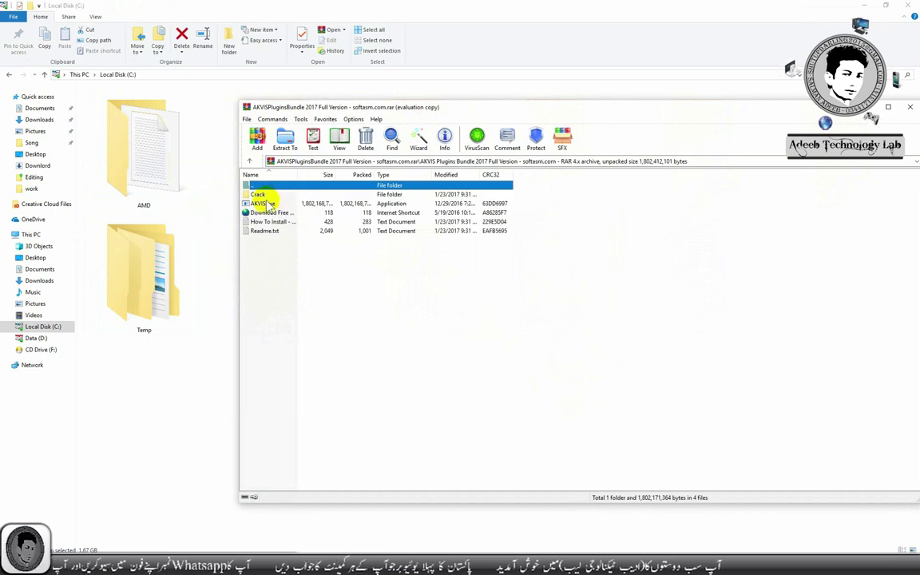
{"action": "left_click", "coordinate": [280, 203]}
{"action": "left_click", "coordinate": [270, 205]}
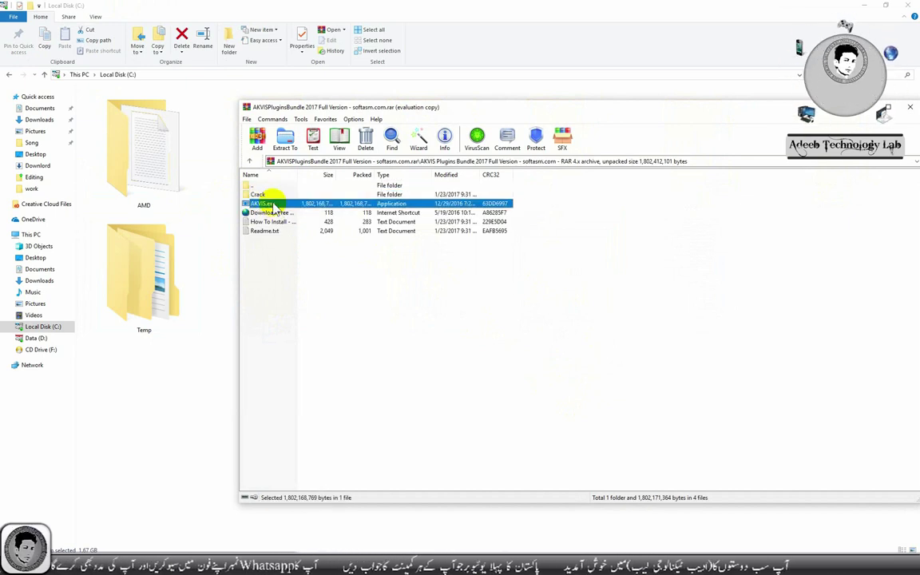
{"action": "left_click", "coordinate": [267, 195]}
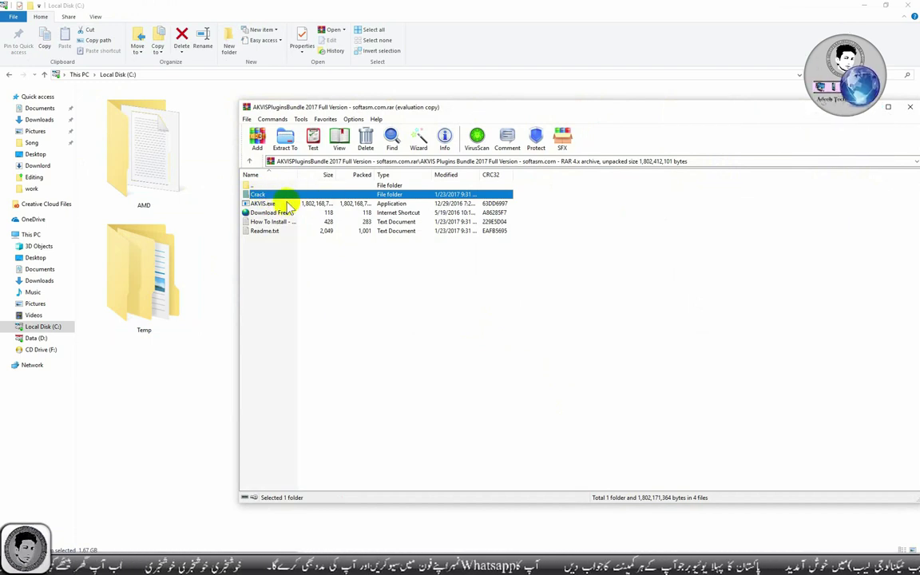
{"action": "left_click", "coordinate": [286, 204]}
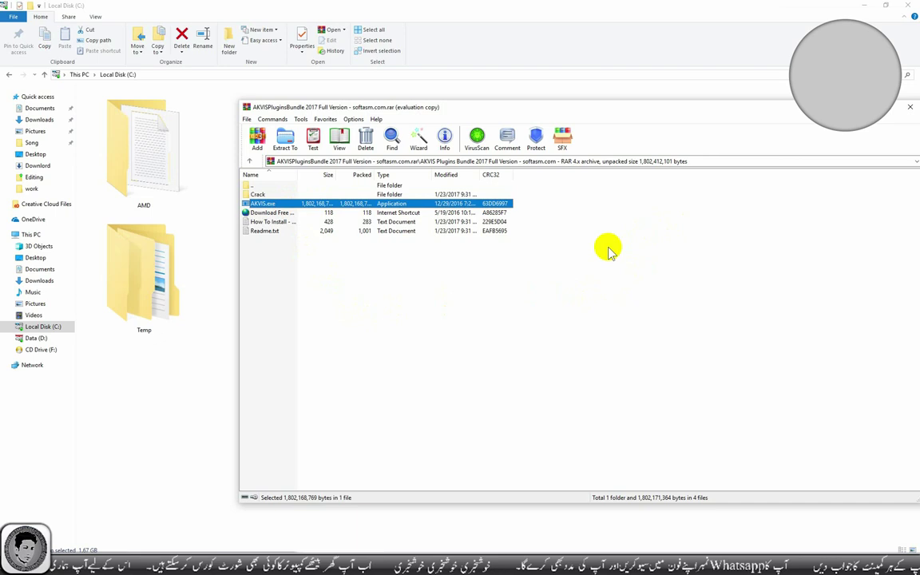
{"action": "key", "text": "Return"}
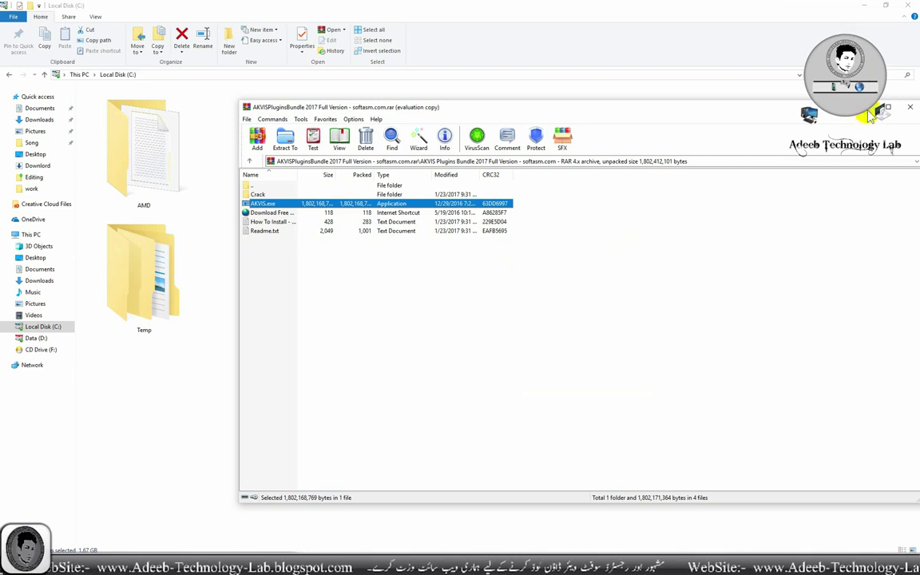
{"action": "left_click", "coordinate": [910, 106]}
{"action": "left_click", "coordinate": [915, 6]}
Refresh the Windows desktop twice from its right-click menu.
{"action": "right_click", "coordinate": [665, 126]}
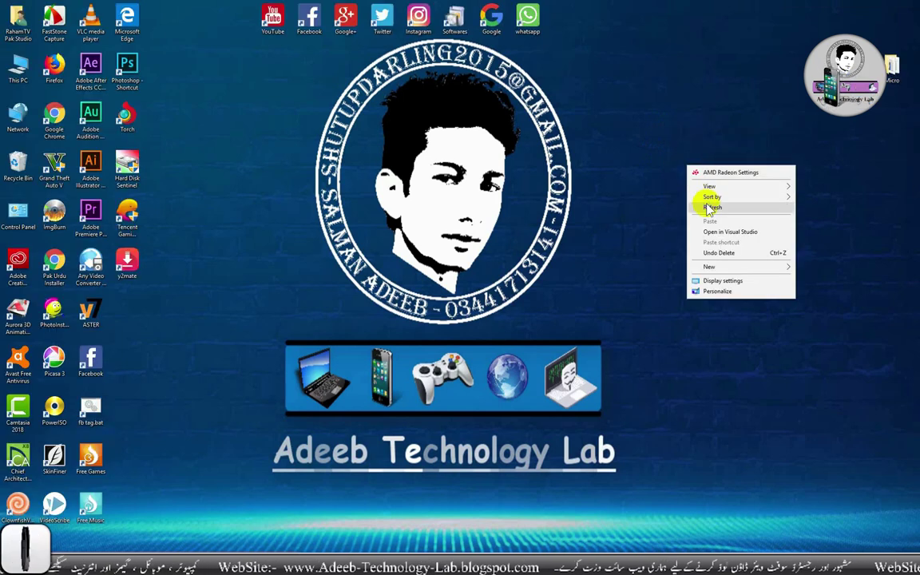
{"action": "left_click", "coordinate": [689, 166]}
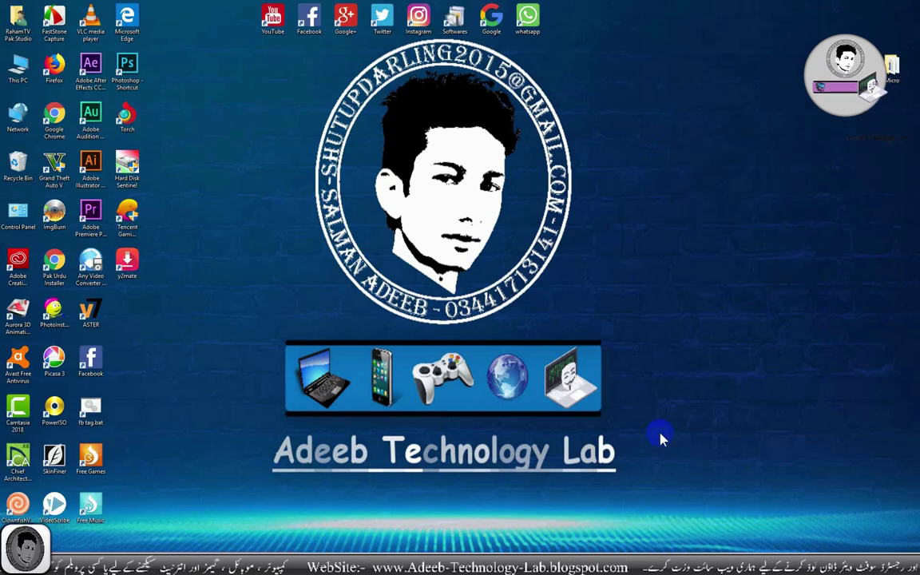
{"action": "right_click", "coordinate": [651, 151]}
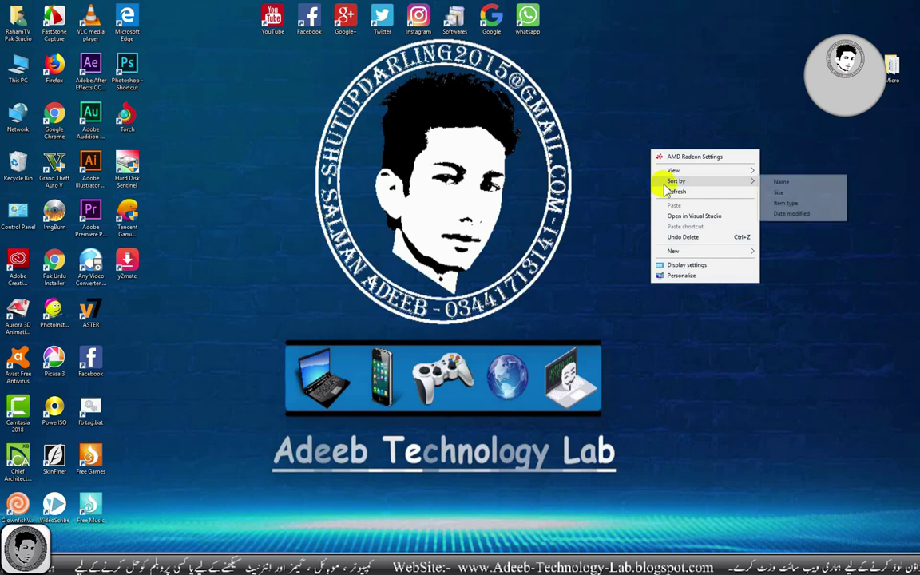
{"action": "left_click", "coordinate": [675, 200]}
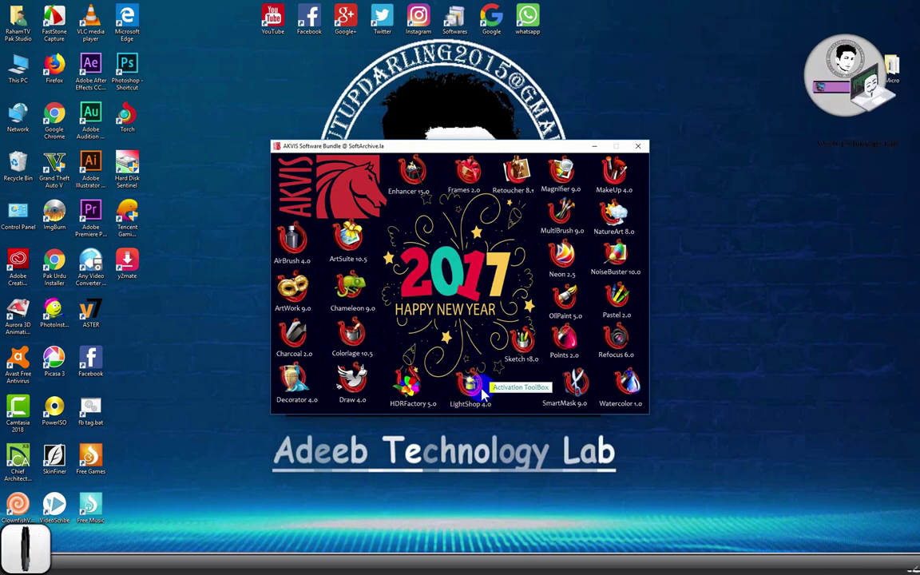
Install LightShop 4.0 with English (United States) setup language and the license terms accepted.
{"action": "left_click", "coordinate": [476, 380]}
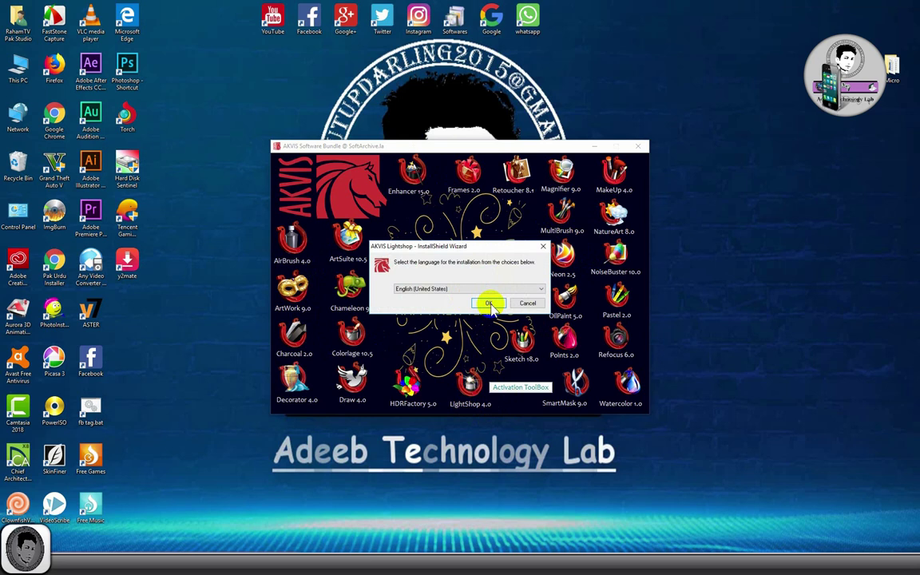
{"action": "left_click", "coordinate": [489, 305]}
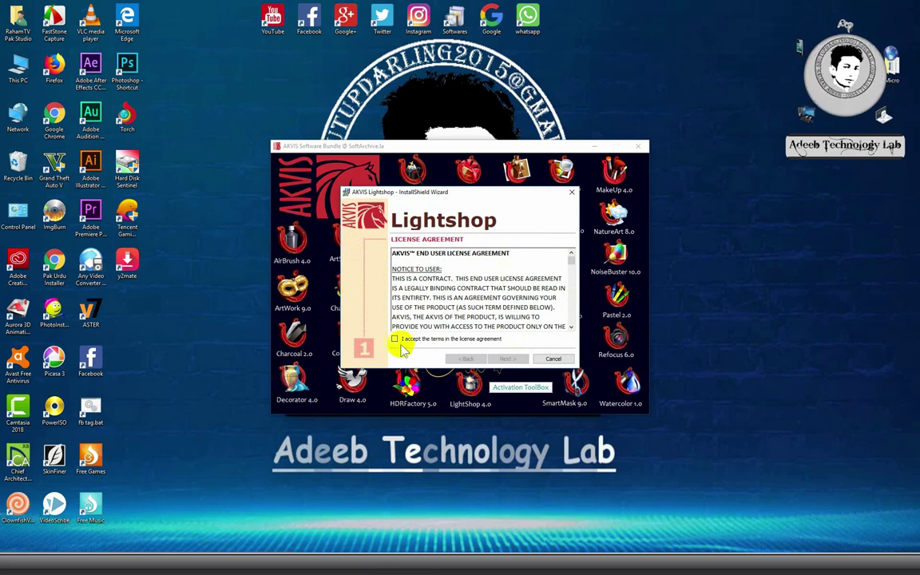
{"action": "left_click", "coordinate": [394, 338]}
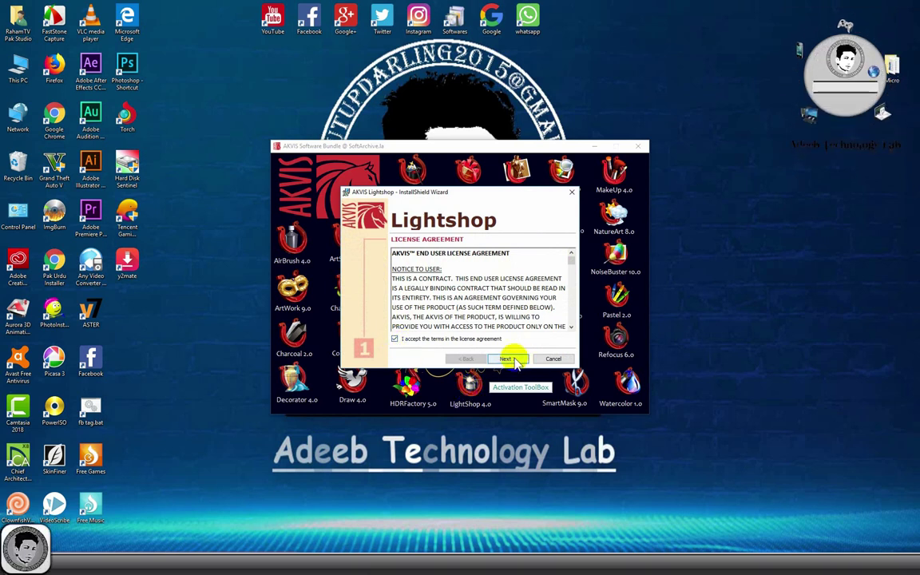
{"action": "left_click", "coordinate": [516, 360]}
{"action": "left_click", "coordinate": [515, 361]}
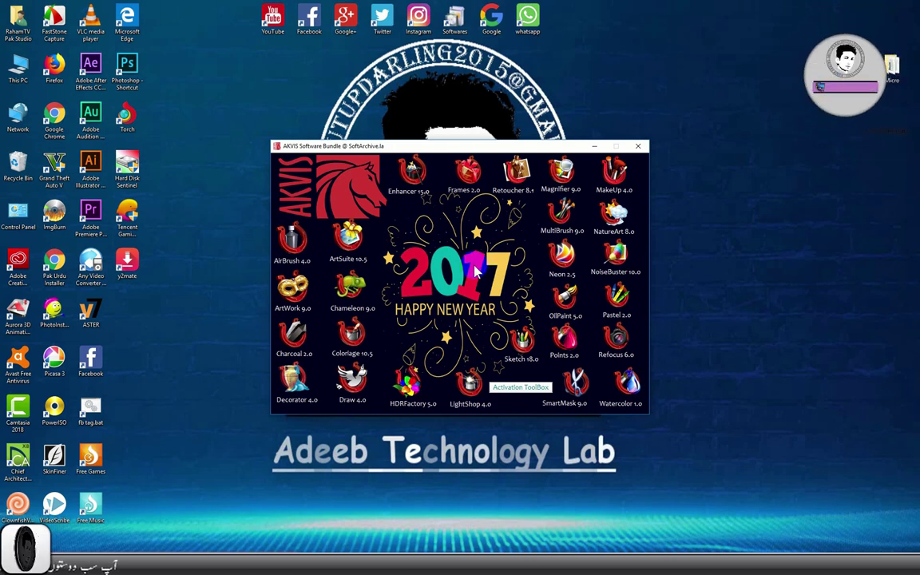
{"action": "left_click", "coordinate": [470, 384]}
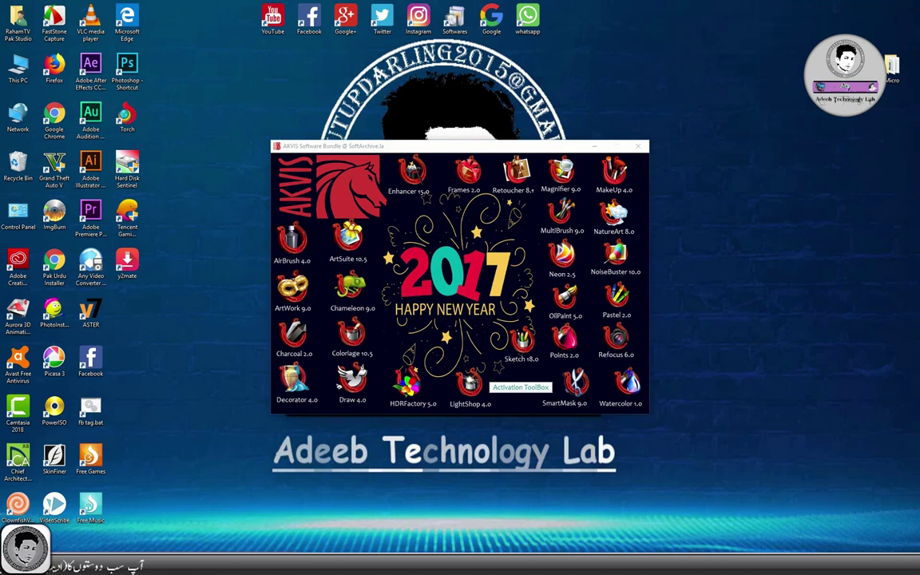
{"action": "left_click", "coordinate": [455, 152]}
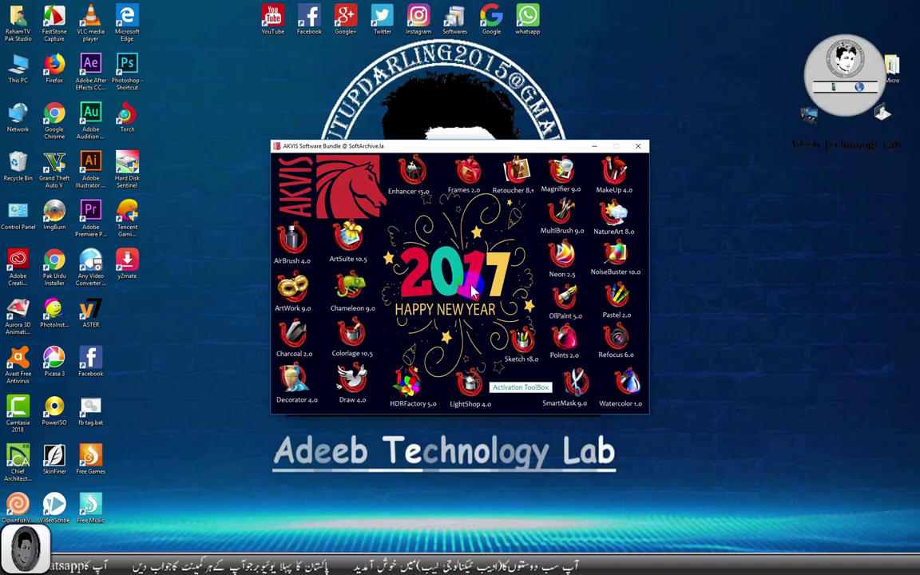
Open the Adeeb DATA folder on Data (D:) via This PC.
{"action": "left_click", "coordinate": [8, 74]}
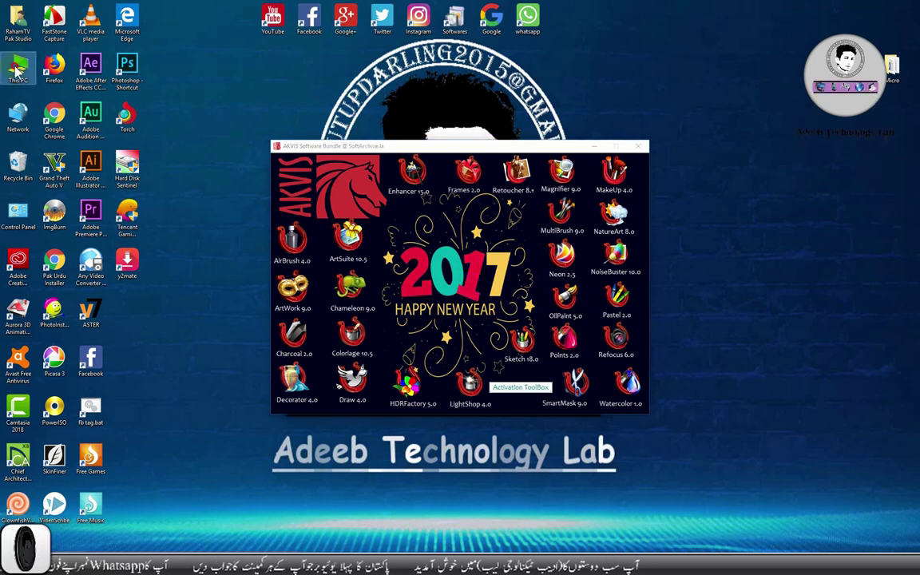
{"action": "left_click", "coordinate": [445, 250]}
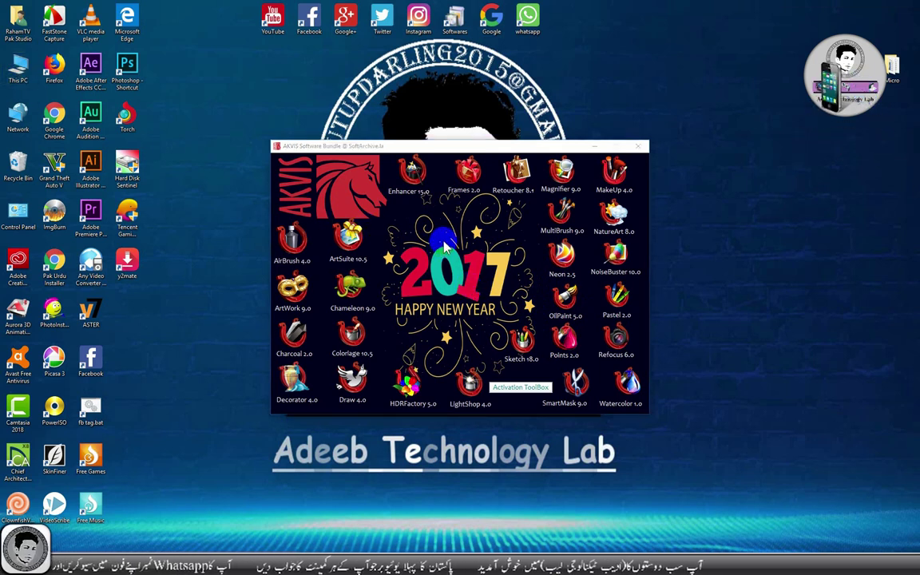
{"action": "double_click", "coordinate": [20, 68]}
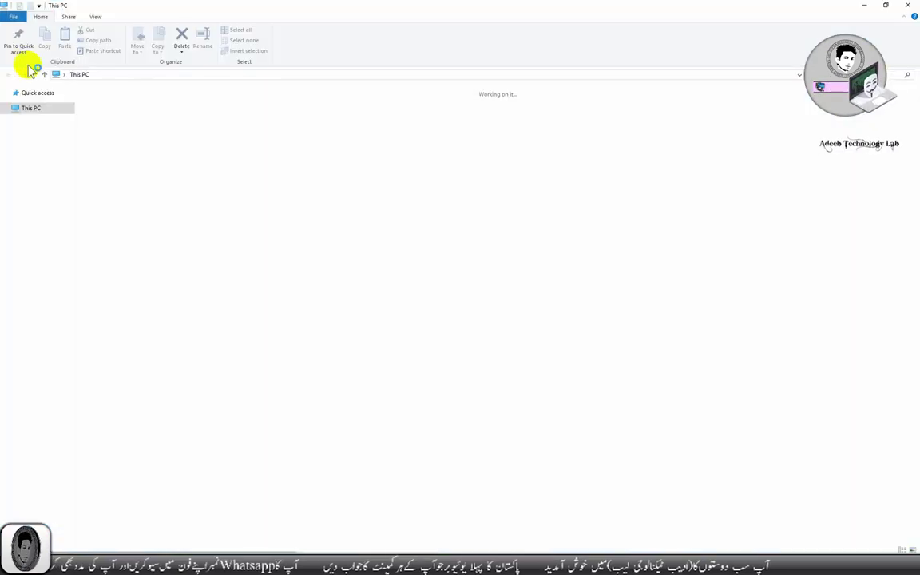
{"action": "left_click", "coordinate": [253, 186]}
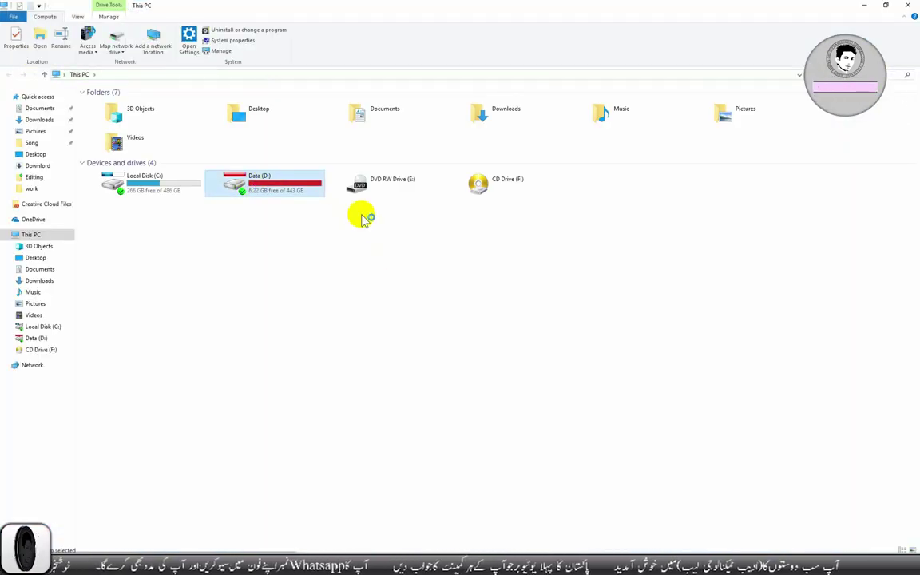
{"action": "double_click", "coordinate": [277, 164]}
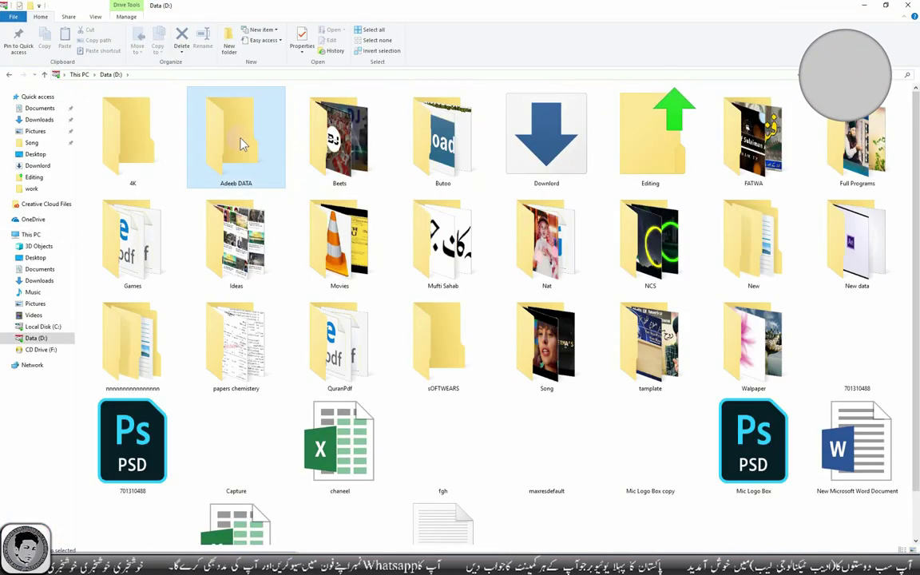
{"action": "double_click", "coordinate": [240, 145]}
Finish the LightShop setup and close its wizard.
{"action": "left_click", "coordinate": [121, 223]}
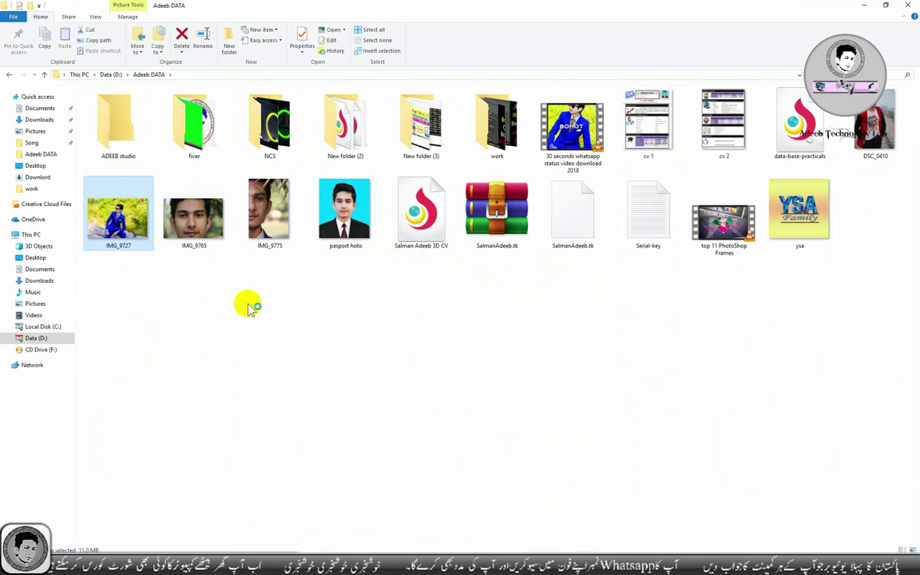
{"action": "left_click", "coordinate": [349, 373]}
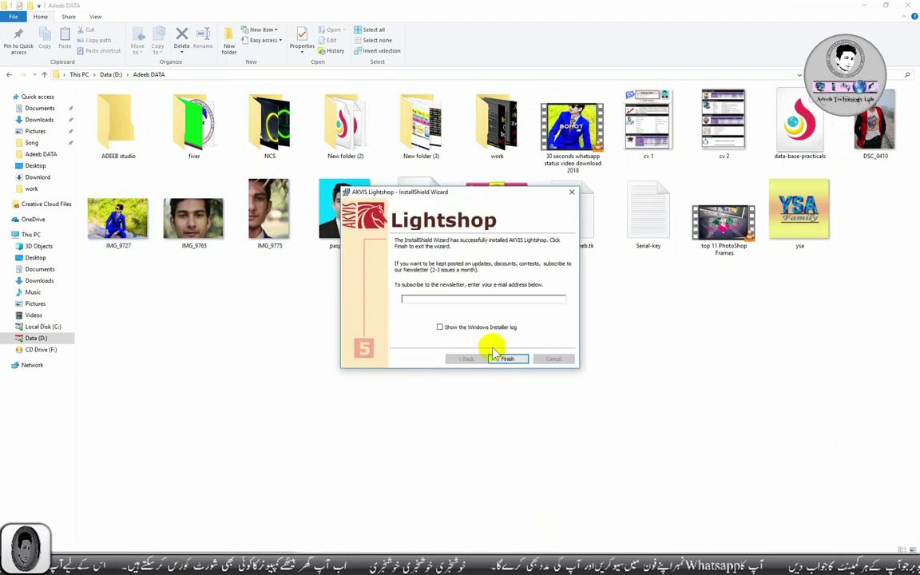
{"action": "left_click", "coordinate": [505, 362]}
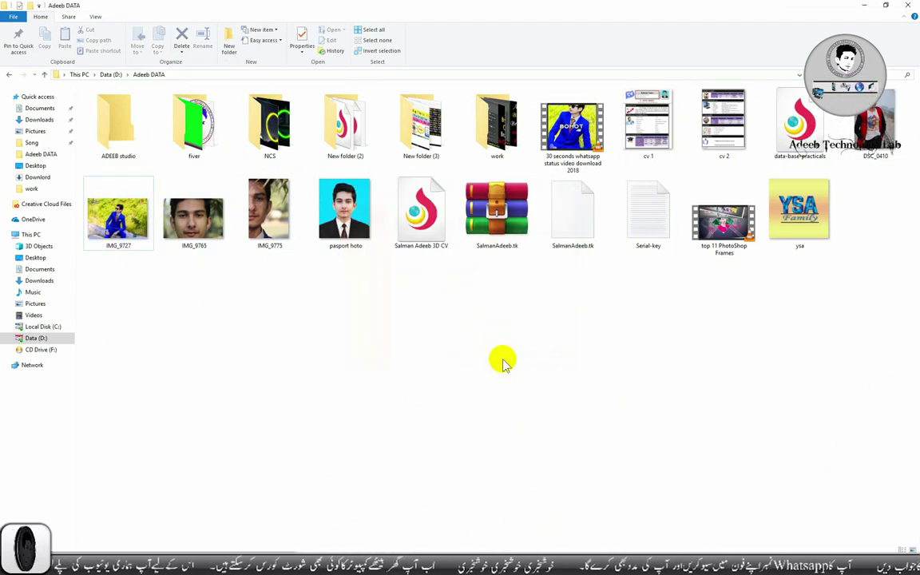
View IMG_9727 in Picasa Photo Viewer, zooming in and out, then close it.
{"action": "double_click", "coordinate": [104, 219]}
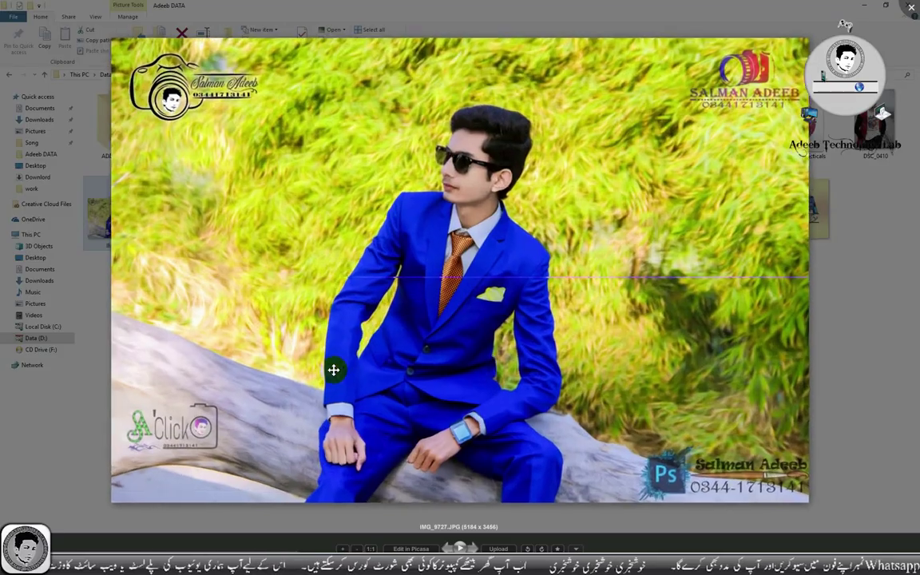
{"action": "scroll", "coordinate": [692, 174], "scroll_direction": "up", "scroll_amount": 3}
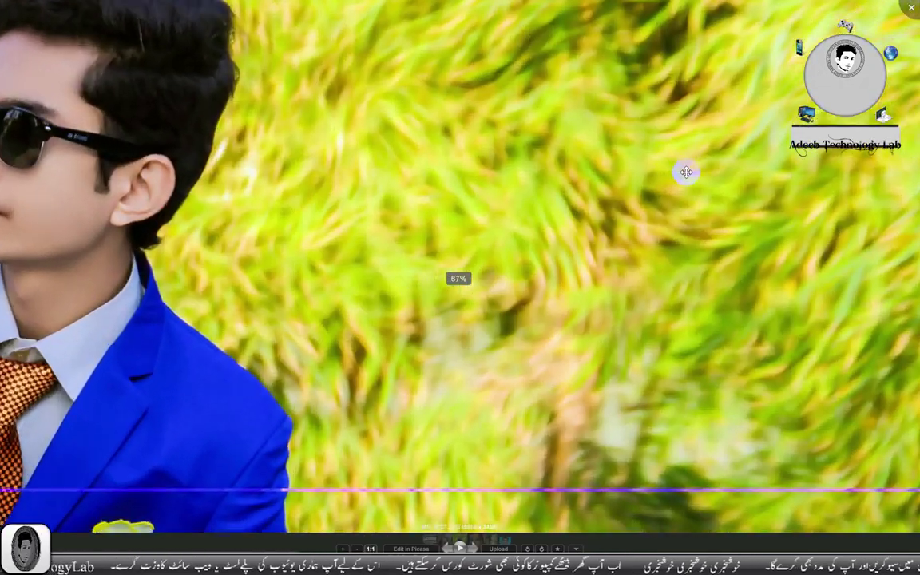
{"action": "scroll", "coordinate": [647, 185], "scroll_direction": "down", "scroll_amount": 1}
{"action": "scroll", "coordinate": [614, 176], "scroll_direction": "down", "scroll_amount": 3}
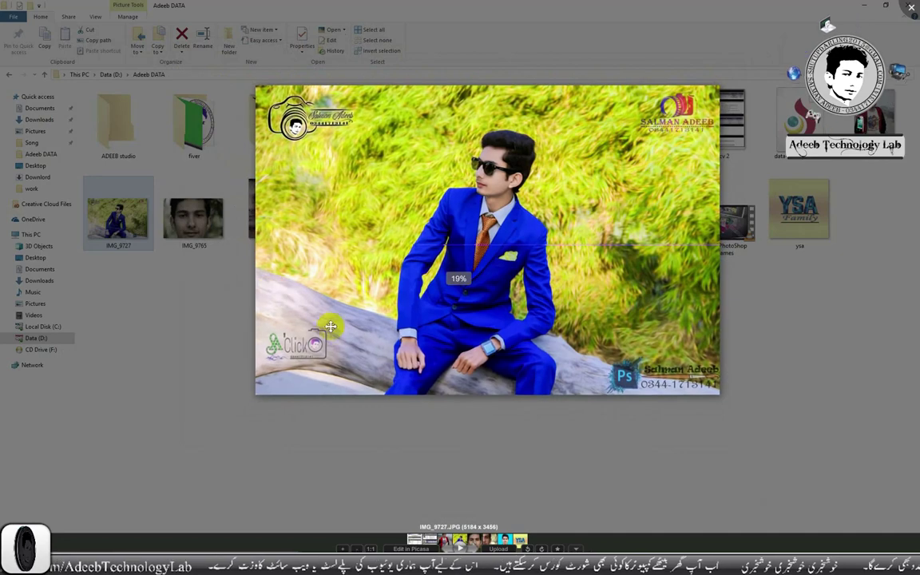
{"action": "scroll", "coordinate": [329, 322], "scroll_direction": "up", "scroll_amount": 2}
{"action": "scroll", "coordinate": [383, 366], "scroll_direction": "up", "scroll_amount": 3}
{"action": "scroll", "coordinate": [357, 361], "scroll_direction": "up", "scroll_amount": 2}
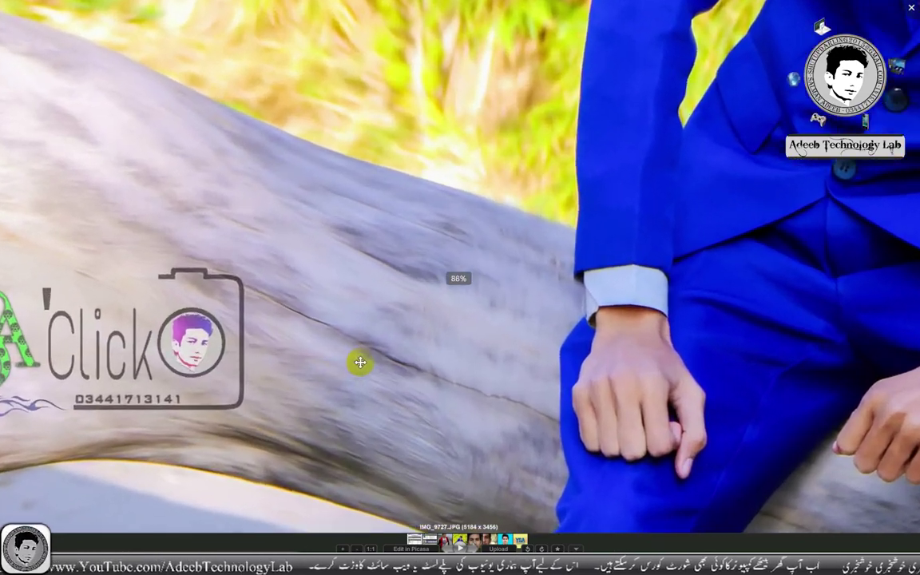
{"action": "scroll", "coordinate": [490, 329], "scroll_direction": "up", "scroll_amount": 2}
{"action": "scroll", "coordinate": [443, 281], "scroll_direction": "down", "scroll_amount": 1}
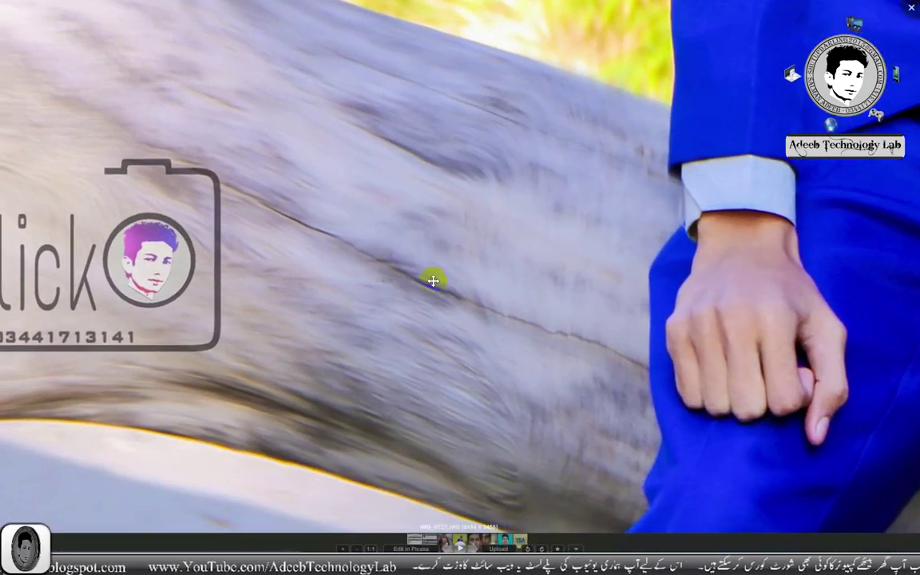
{"action": "scroll", "coordinate": [433, 277], "scroll_direction": "down", "scroll_amount": 1}
{"action": "scroll", "coordinate": [417, 328], "scroll_direction": "down", "scroll_amount": 2}
{"action": "key", "text": "Escape"}
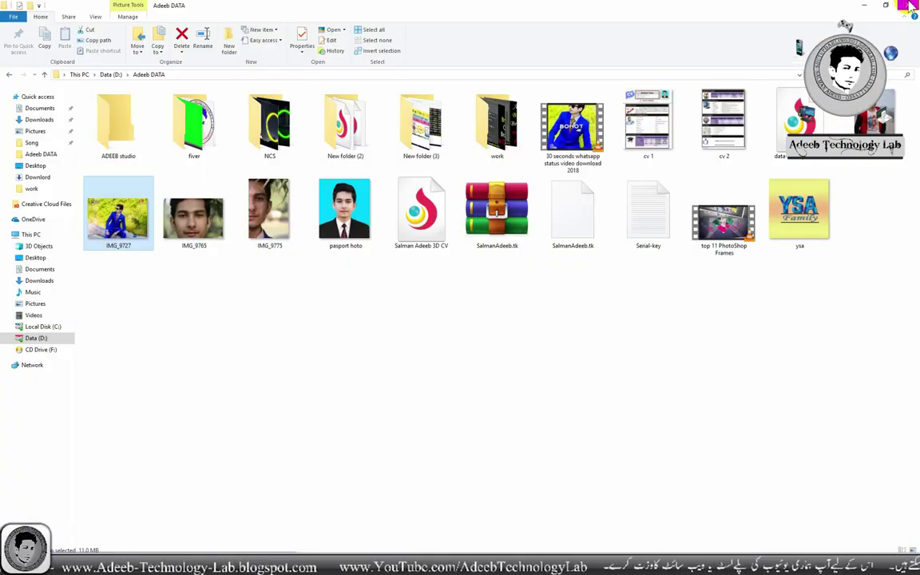
Close Explorer and the AKVIS bundle window, leaving the new AKVIS Lightshop shortcut on the desktop.
{"action": "left_click", "coordinate": [909, 7]}
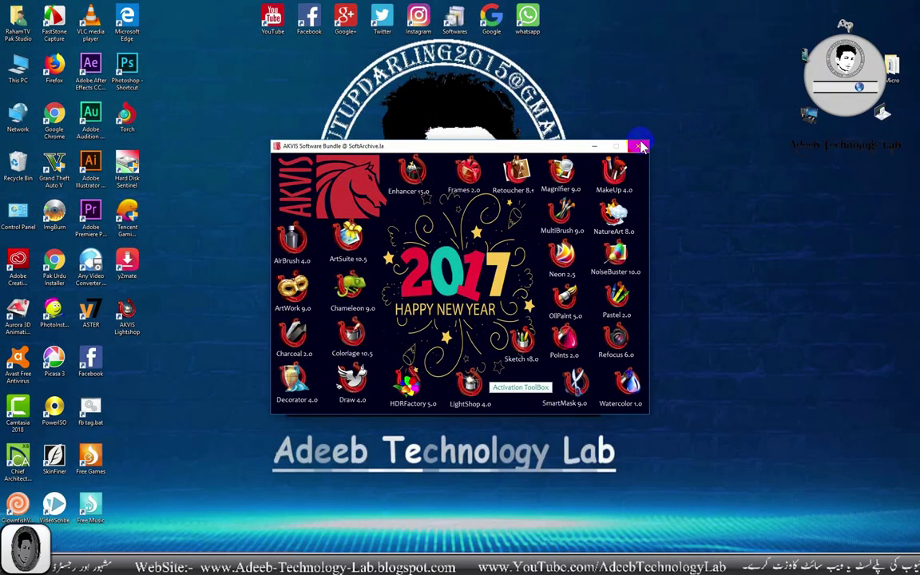
{"action": "left_click", "coordinate": [643, 146]}
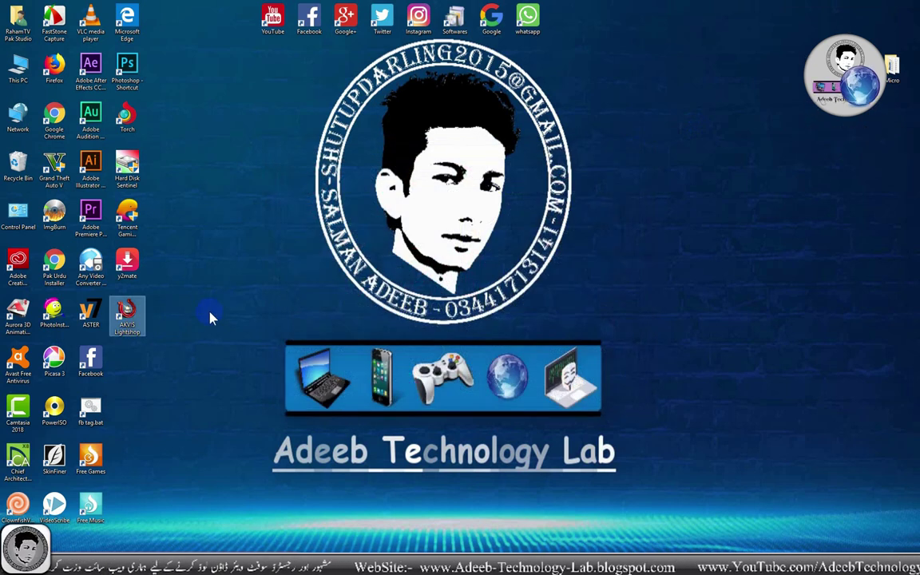
{"action": "right_click", "coordinate": [222, 247]}
{"action": "left_click", "coordinate": [185, 318]}
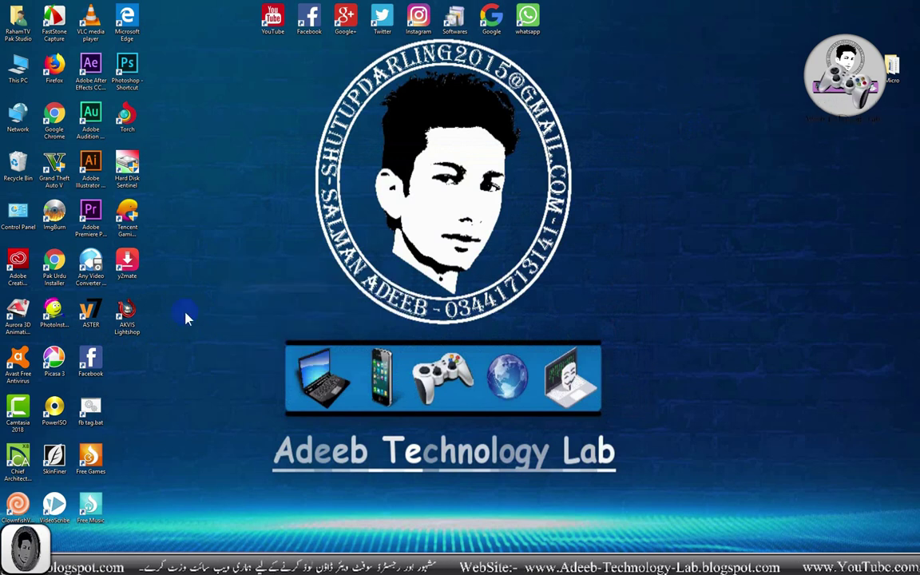
{"action": "left_click", "coordinate": [134, 321]}
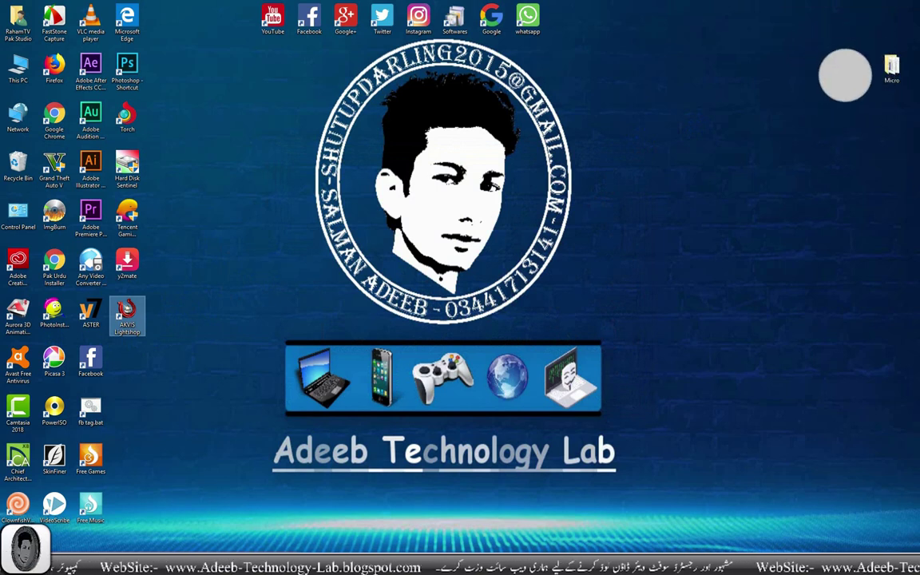
{"action": "left_click", "coordinate": [423, 463]}
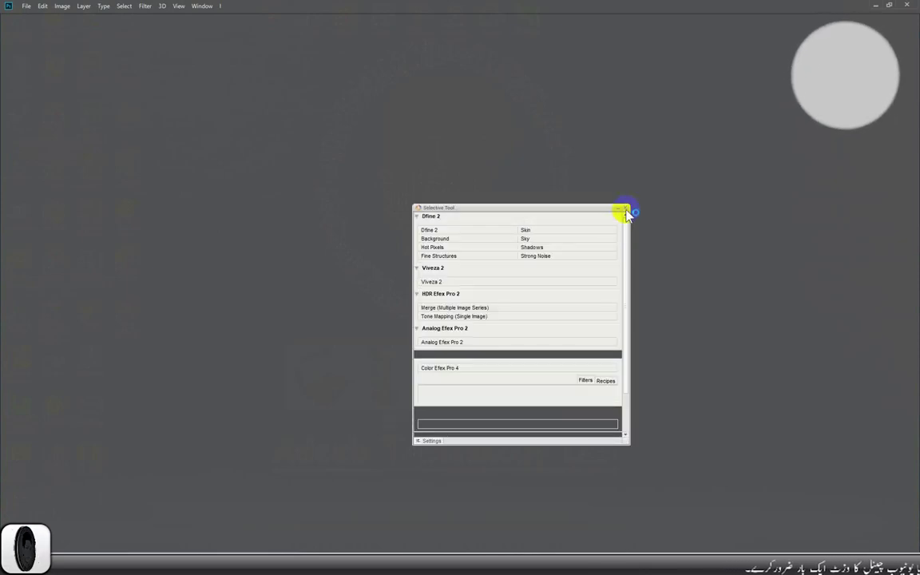
Close the Selective Tool panel and drag the selected image file into Photoshop.
{"action": "left_click", "coordinate": [626, 209]}
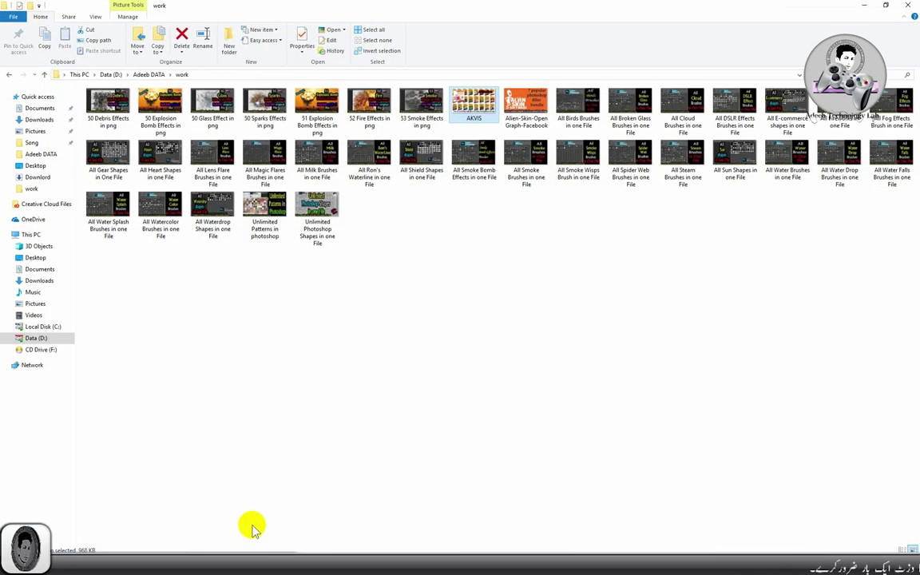
{"action": "mouse_move", "coordinate": [380, 524]}
{"action": "left_mouse_down"}
{"action": "mouse_move", "coordinate": [431, 360]}
{"action": "mouse_move", "coordinate": [336, 545]}
{"action": "mouse_move", "coordinate": [366, 319]}
{"action": "left_mouse_up"}
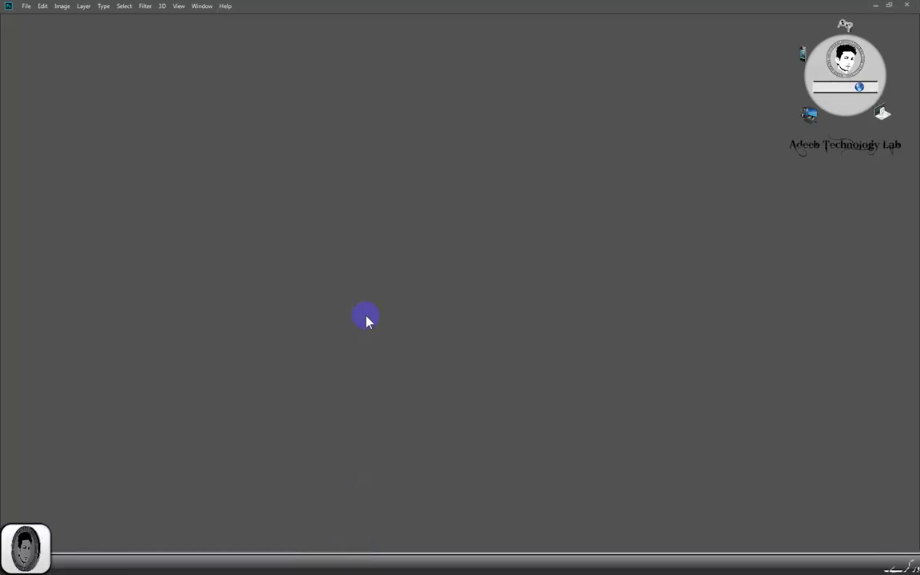
{"action": "left_click_drag", "start_coordinate": [365, 319], "coordinate": [358, 242]}
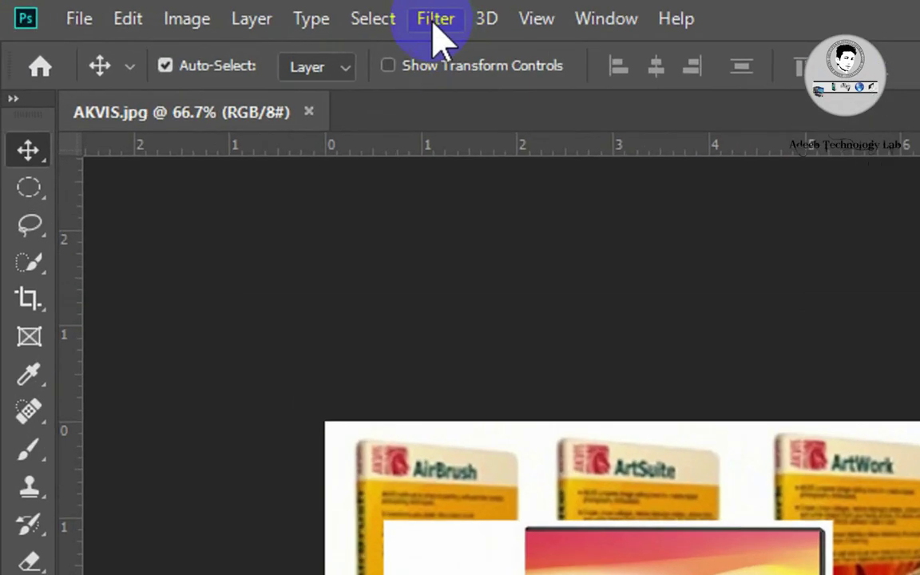
Check the filter list for an AKVIS entry, find none, and exit Photoshop.
{"action": "left_click", "coordinate": [434, 24]}
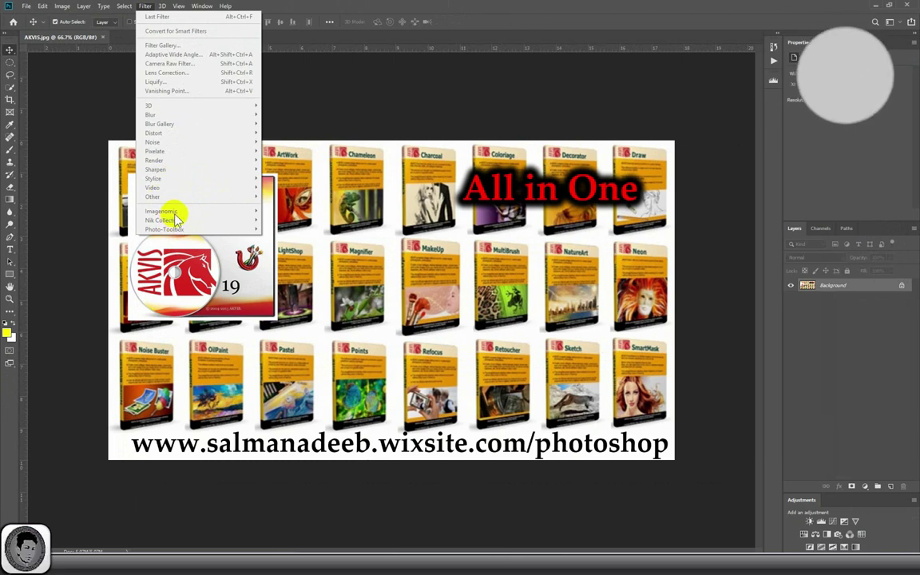
{"action": "key", "text": "Escape"}
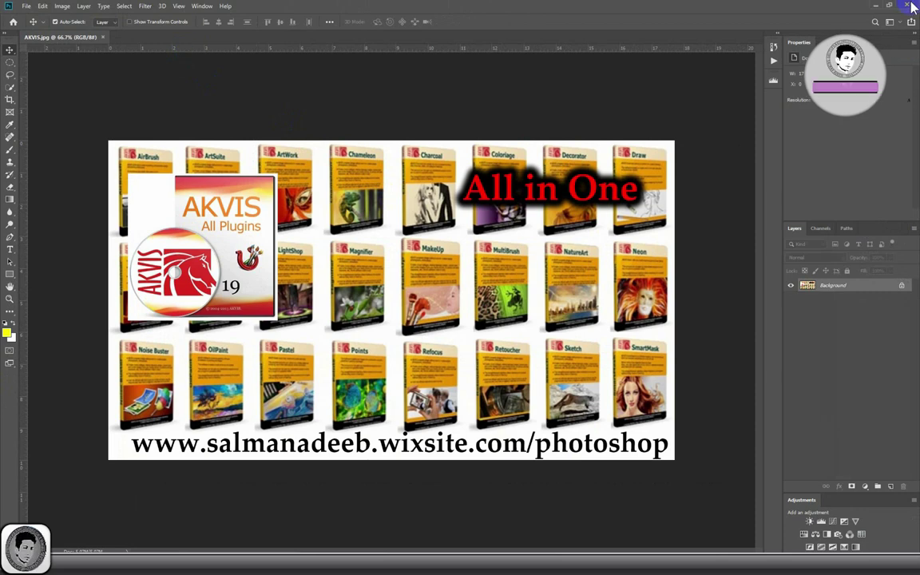
{"action": "left_click", "coordinate": [909, 6]}
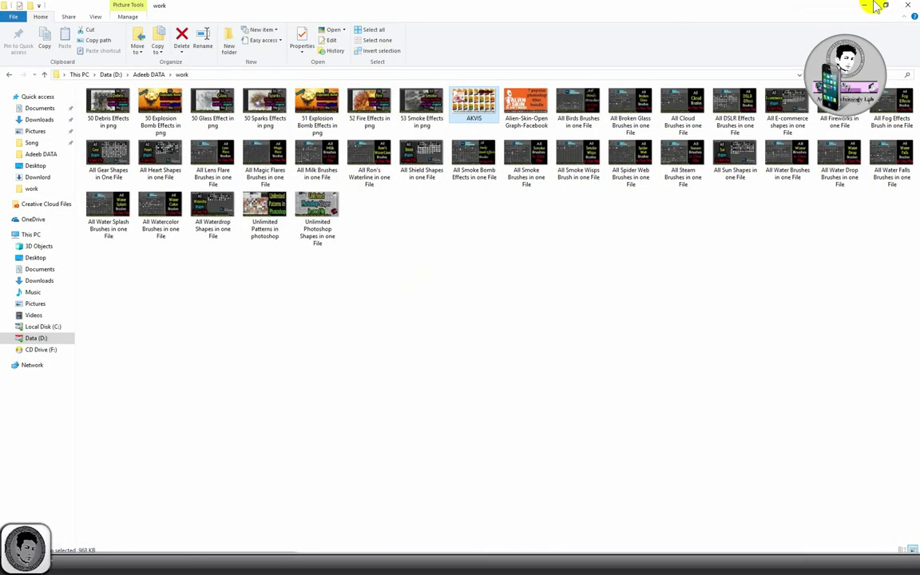
Refresh the desktop and open the AKVIS Lightshop shortcut's install folder.
{"action": "left_click", "coordinate": [874, 5]}
{"action": "right_click", "coordinate": [219, 191]}
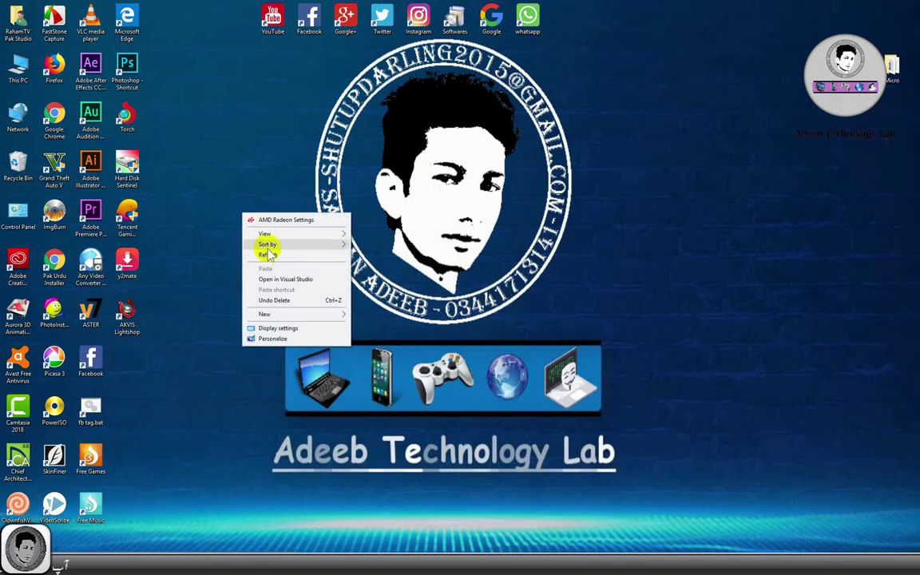
{"action": "left_click", "coordinate": [263, 241]}
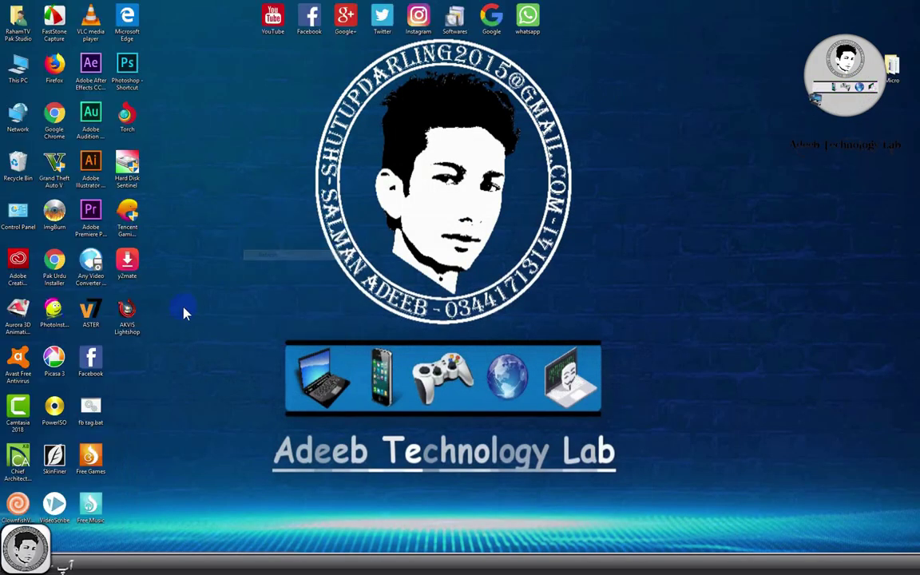
{"action": "right_click", "coordinate": [134, 320]}
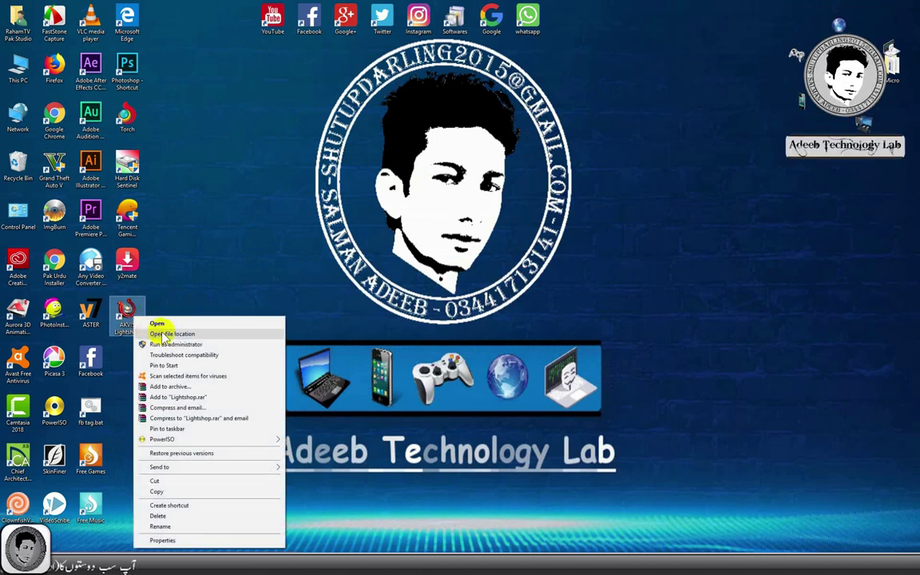
{"action": "left_click", "coordinate": [165, 334]}
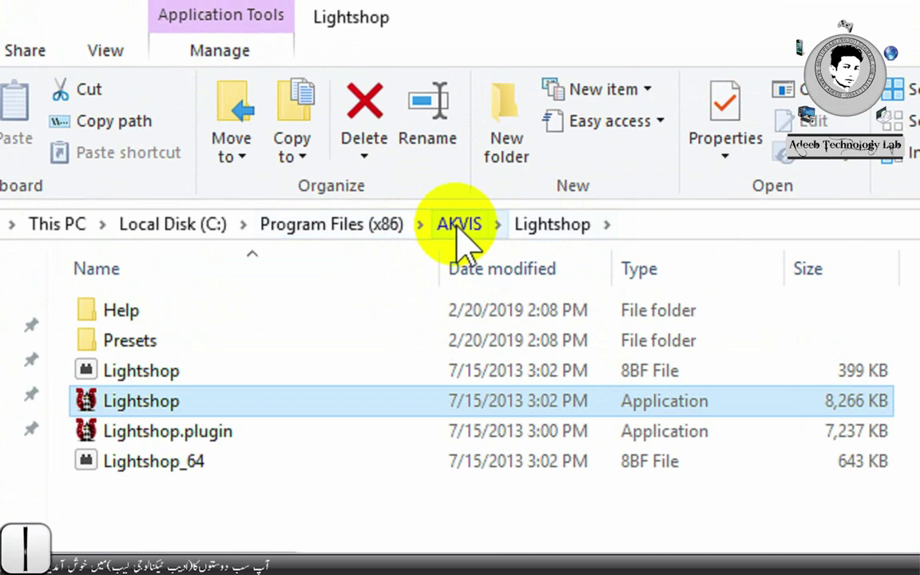
Go up to Program Files (x86) and copy the AKVIS folder.
{"action": "left_click", "coordinate": [456, 225]}
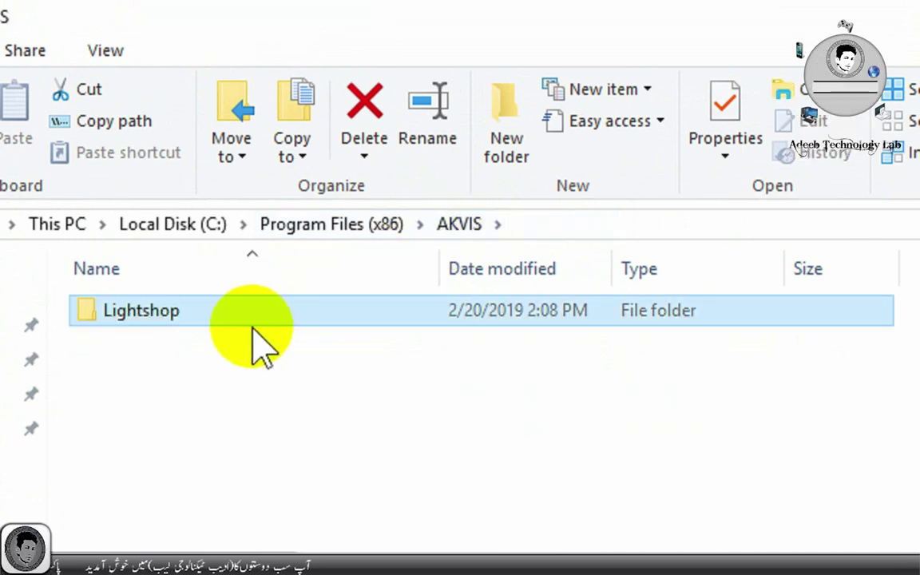
{"action": "left_click", "coordinate": [380, 220]}
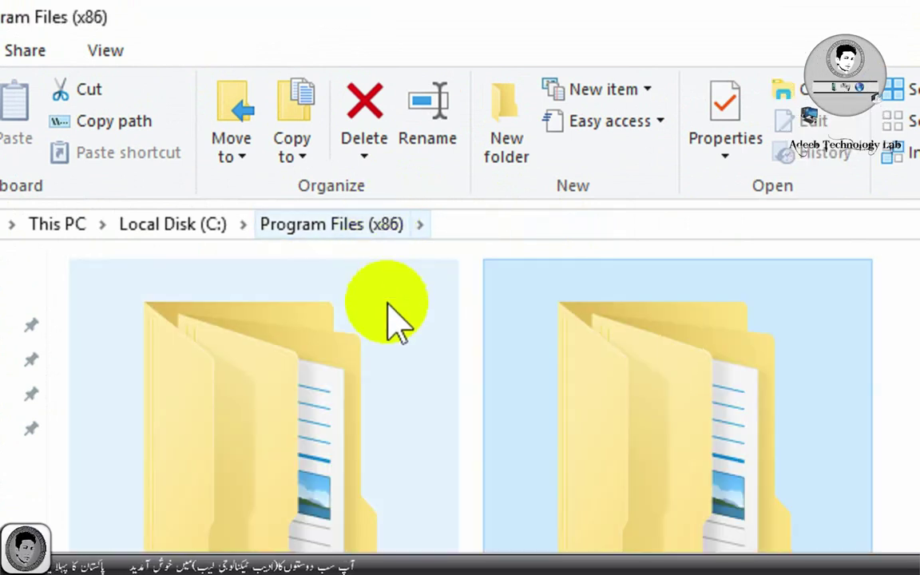
{"action": "mouse_move", "coordinate": [286, 156]}
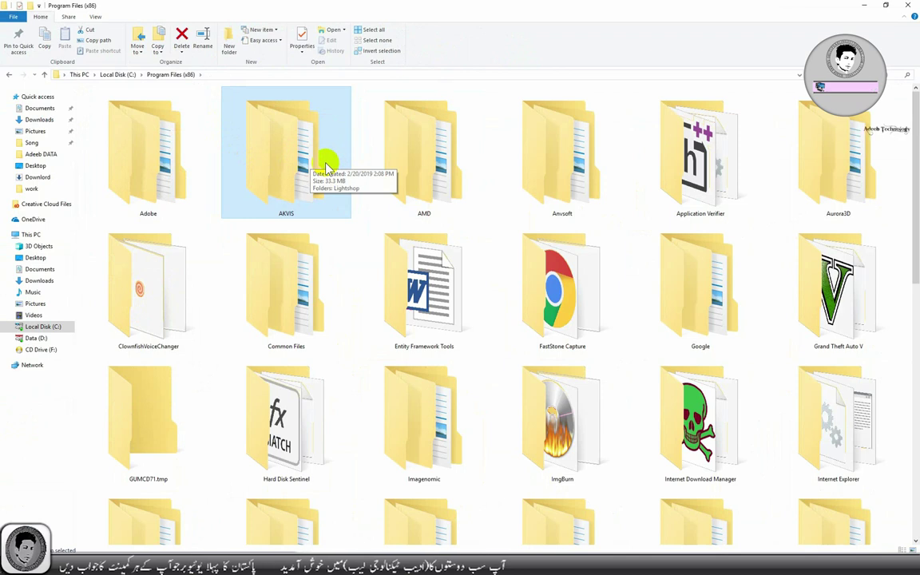
{"action": "right_click", "coordinate": [301, 156]}
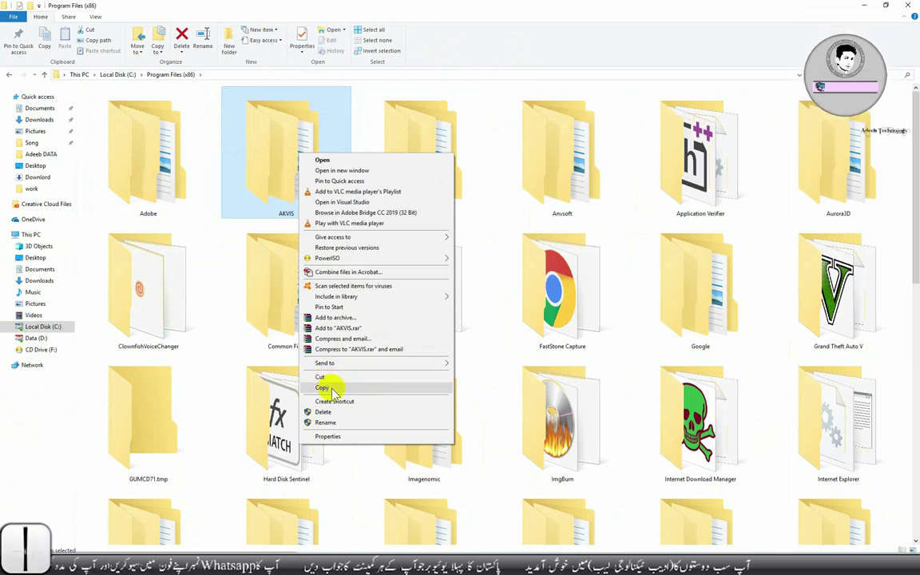
{"action": "left_click", "coordinate": [327, 387]}
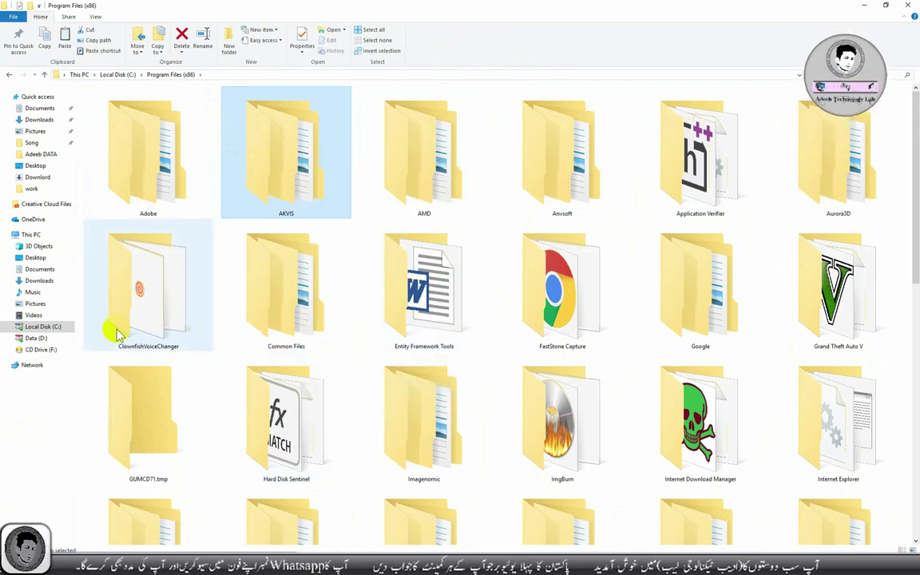
Paste AKVIS into C:\Program Files\Adobe\Adobe Photoshop CC 2019\Plug-ins, granting administrator permission.
{"action": "left_click", "coordinate": [44, 328]}
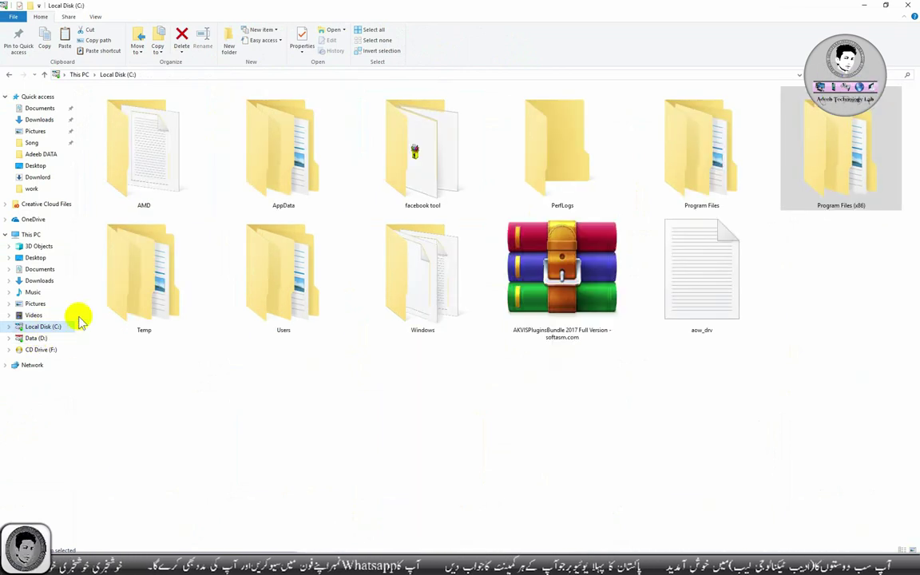
{"action": "left_click", "coordinate": [701, 156]}
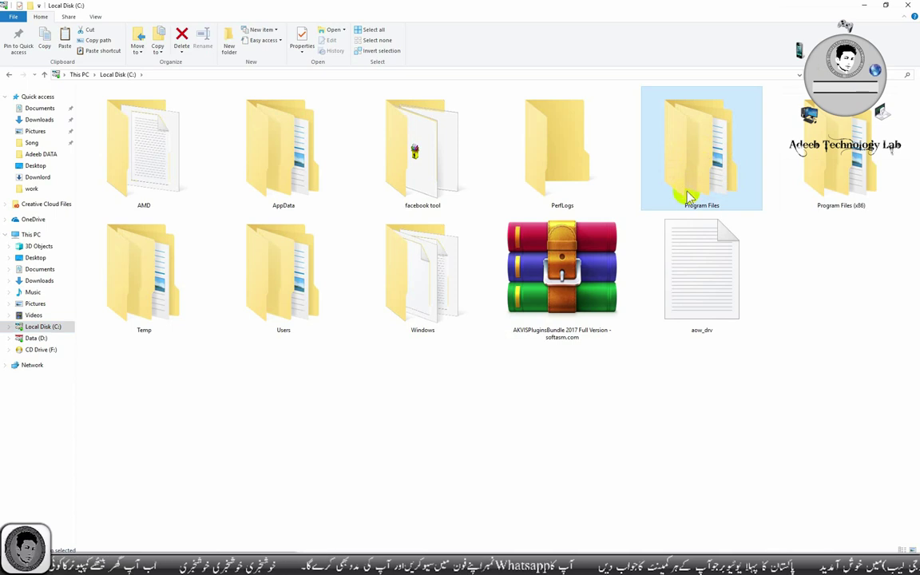
{"action": "double_click", "coordinate": [696, 146]}
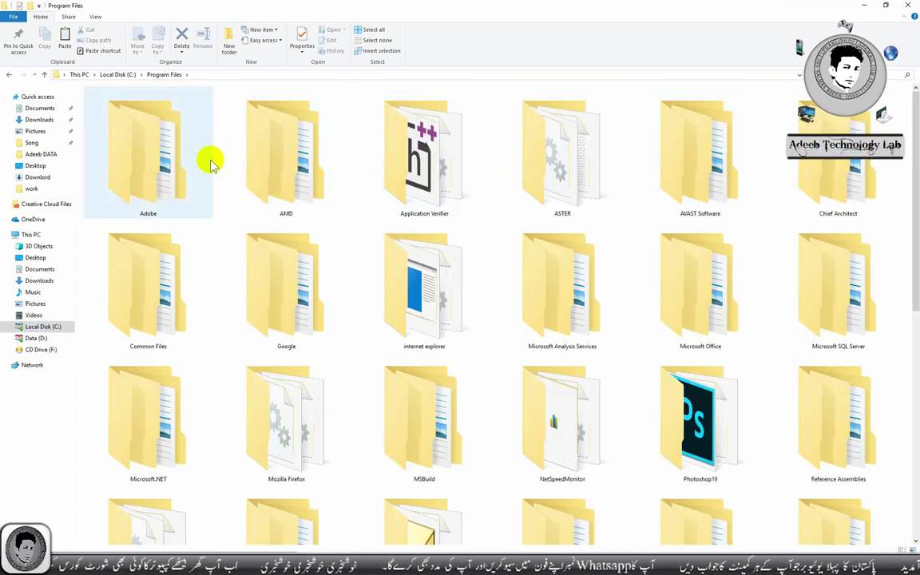
{"action": "double_click", "coordinate": [137, 140]}
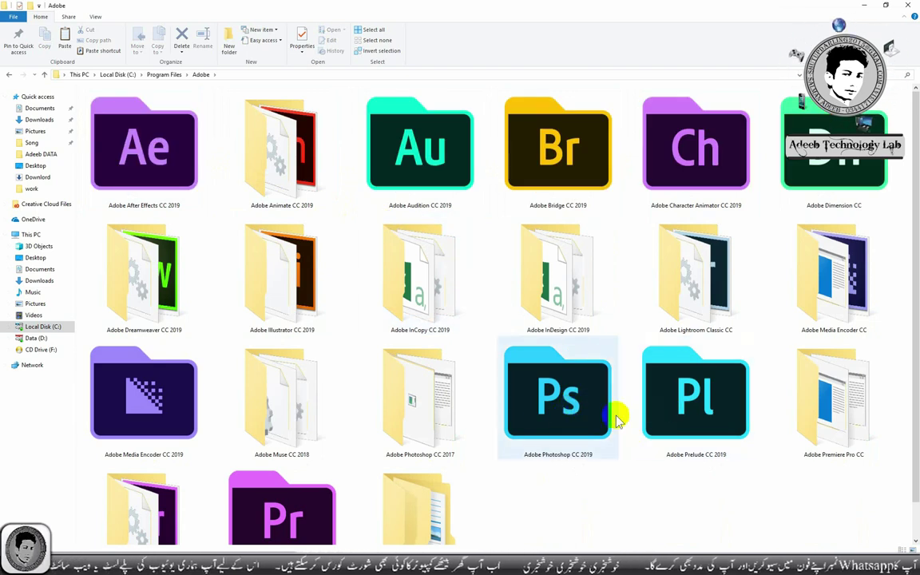
{"action": "left_click", "coordinate": [536, 412]}
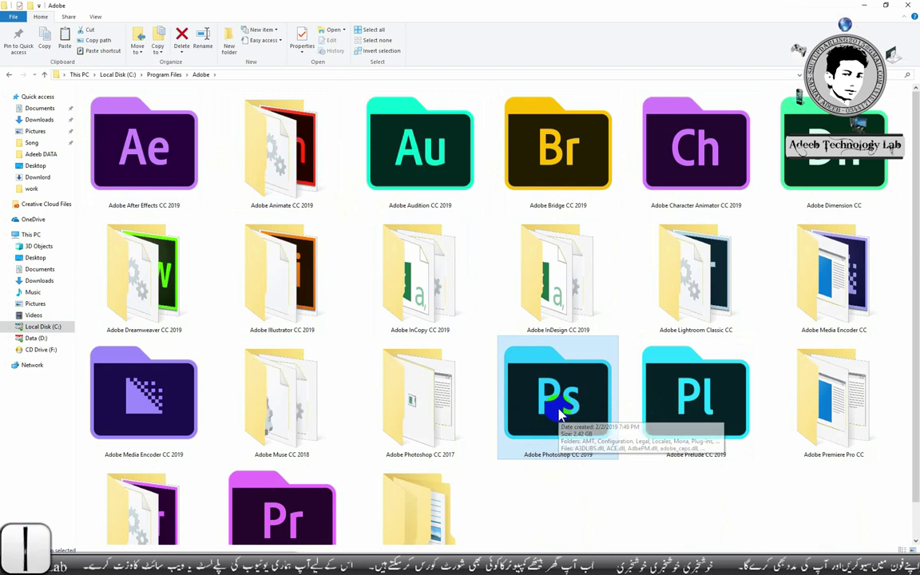
{"action": "double_click", "coordinate": [561, 406]}
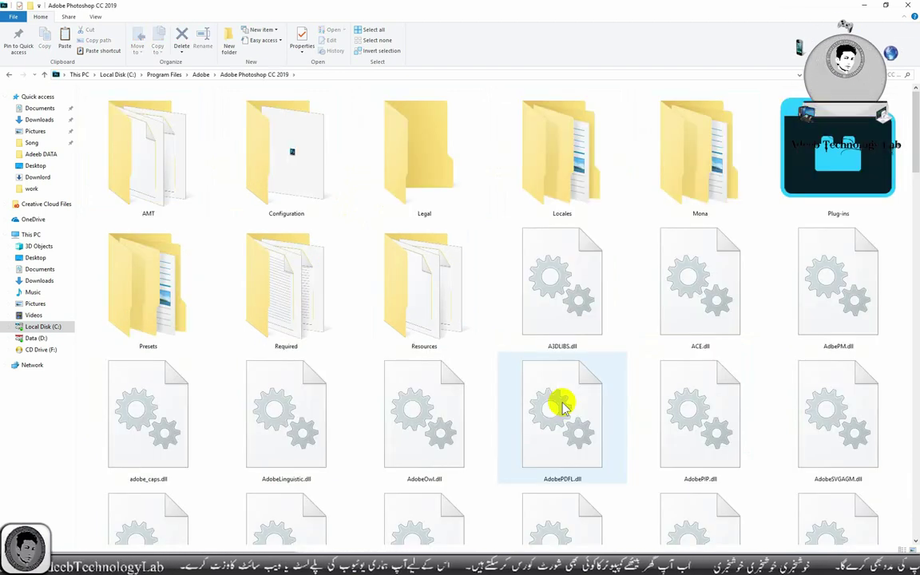
{"action": "double_click", "coordinate": [822, 174]}
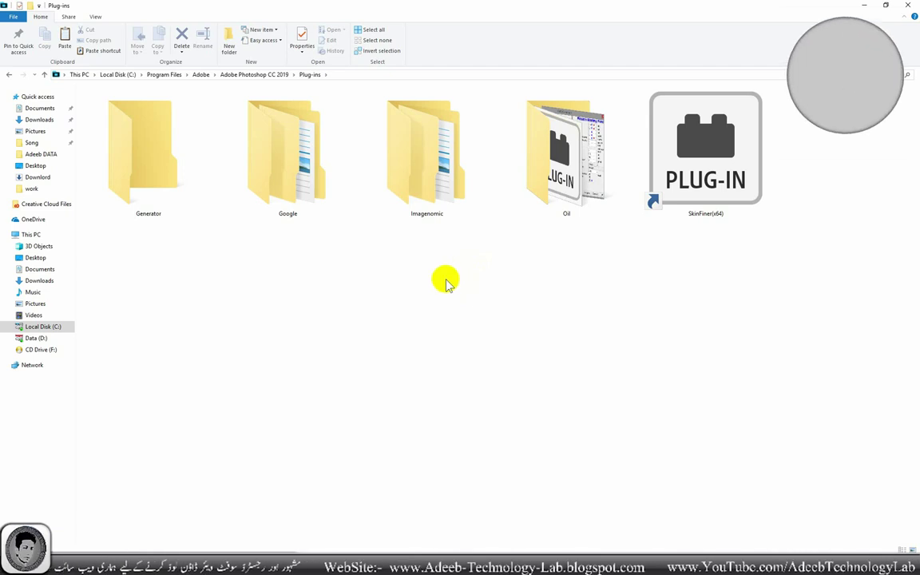
{"action": "right_click", "coordinate": [457, 272]}
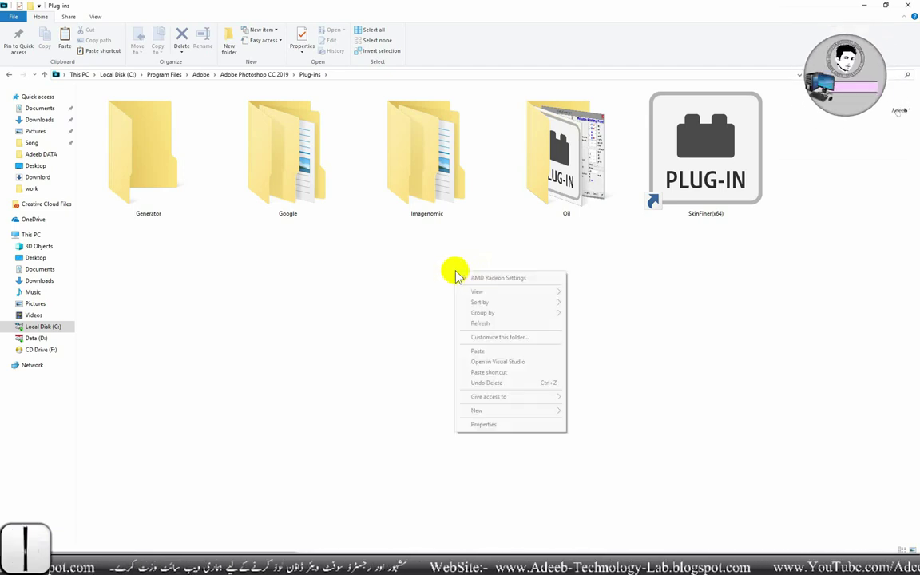
{"action": "left_click", "coordinate": [480, 352]}
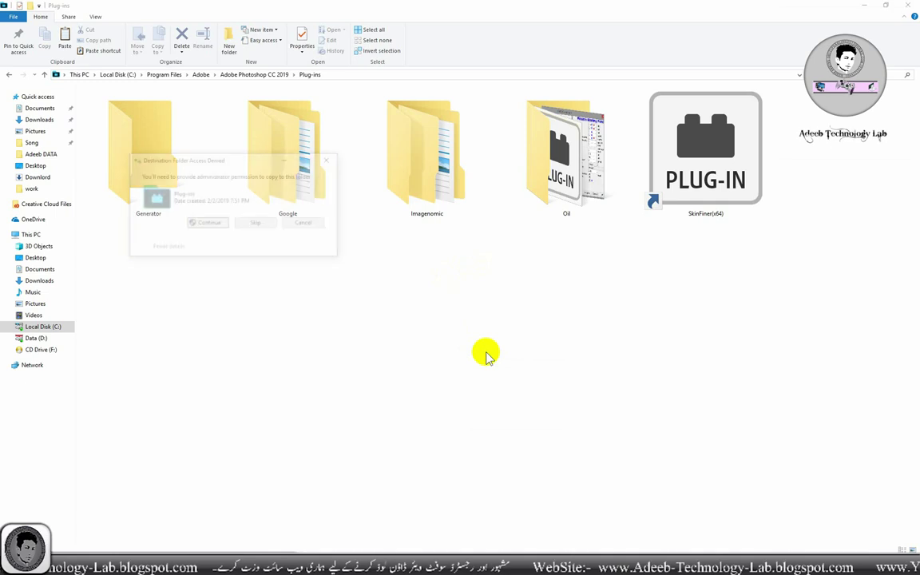
{"action": "left_click", "coordinate": [201, 221]}
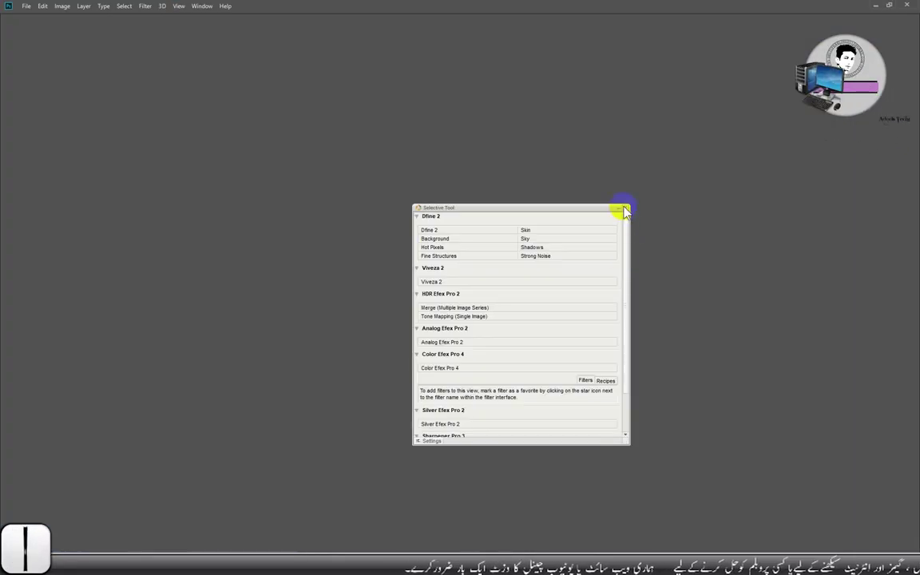
Open AKVIS.jpg in Photoshop, fit it on screen, and launch Filter > AKVIS > LightShop.
{"action": "left_click", "coordinate": [624, 210]}
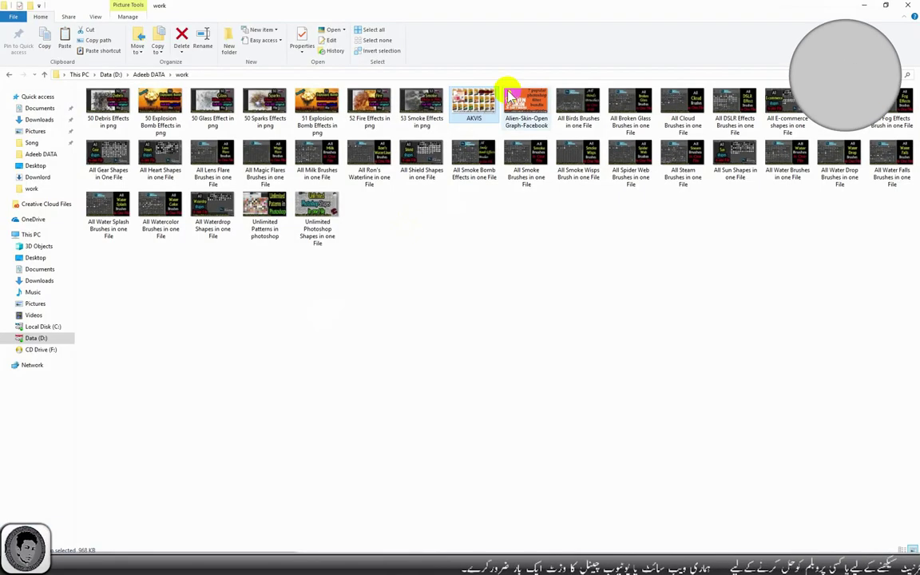
{"action": "mouse_move", "coordinate": [484, 111]}
{"action": "left_mouse_down"}
{"action": "mouse_move", "coordinate": [370, 387]}
{"action": "mouse_move", "coordinate": [339, 122]}
{"action": "left_mouse_up"}
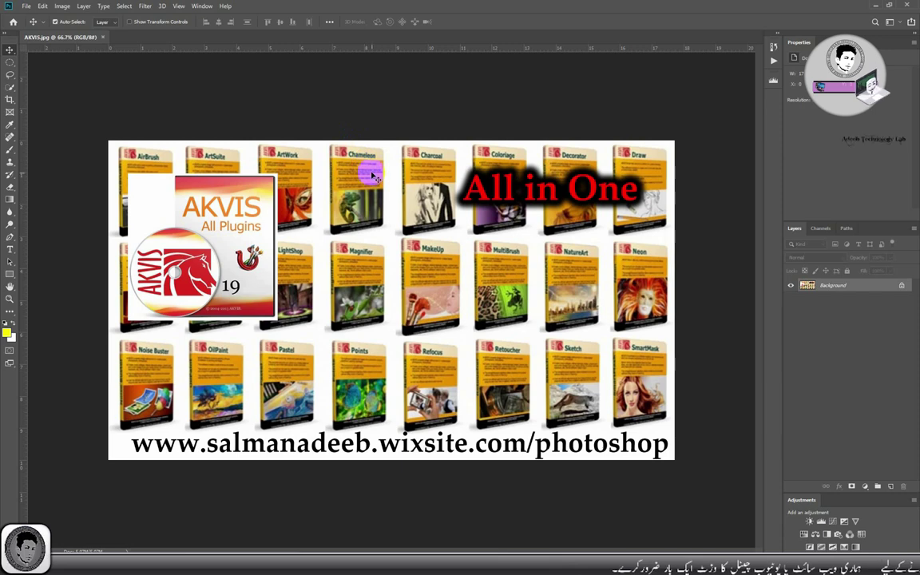
{"action": "key", "text": "ctrl+0"}
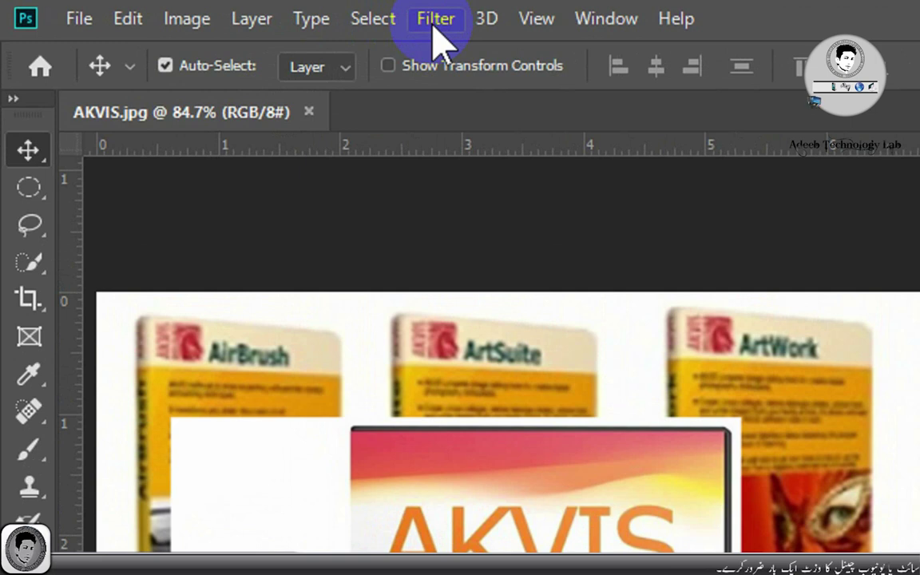
{"action": "left_click", "coordinate": [146, 8]}
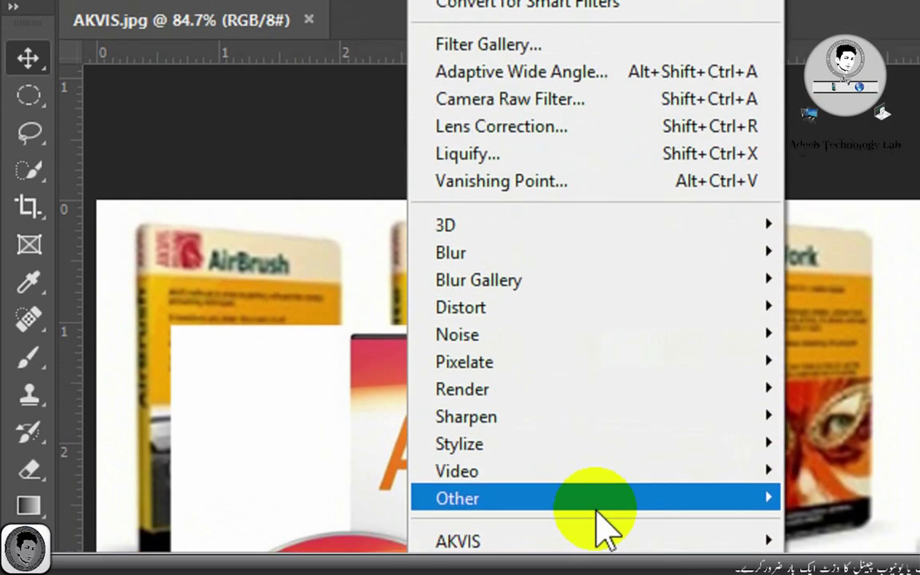
{"action": "mouse_move", "coordinate": [195, 211]}
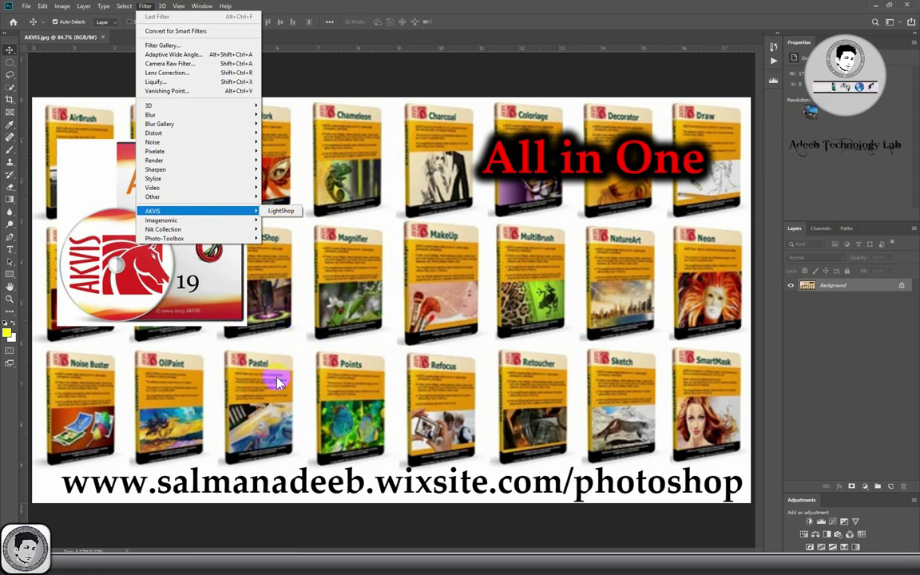
{"action": "left_click", "coordinate": [280, 212]}
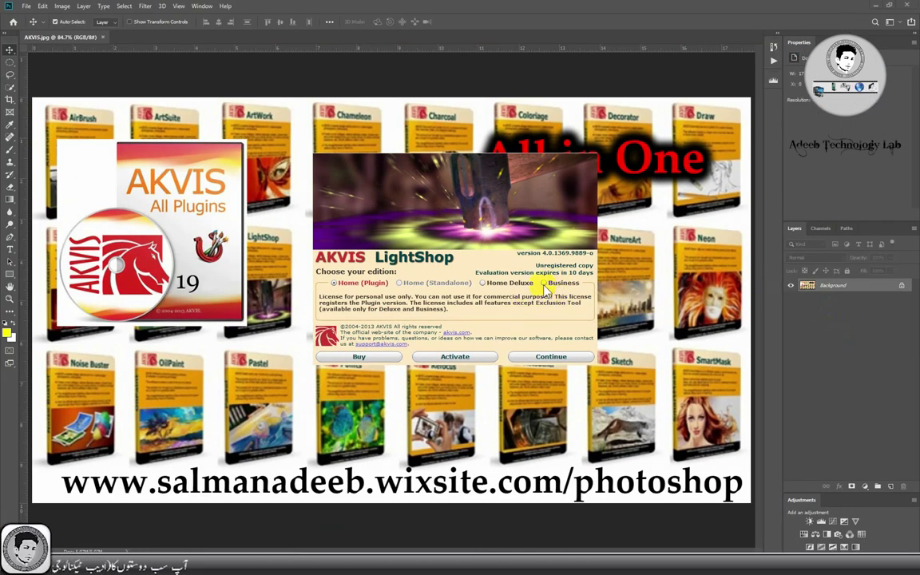
Choose LightShop's Business edition, then centre and widen the plugin window.
{"action": "left_click", "coordinate": [544, 283]}
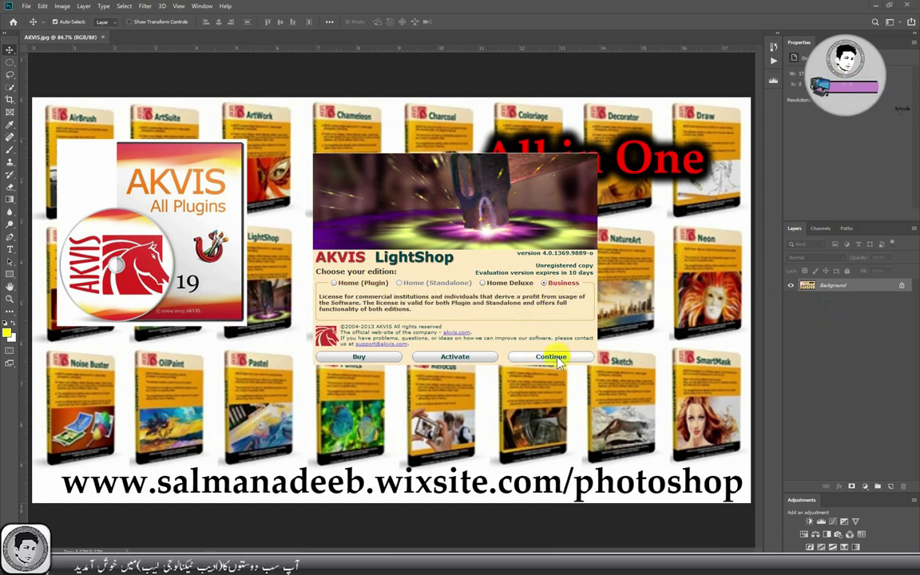
{"action": "left_click", "coordinate": [551, 357]}
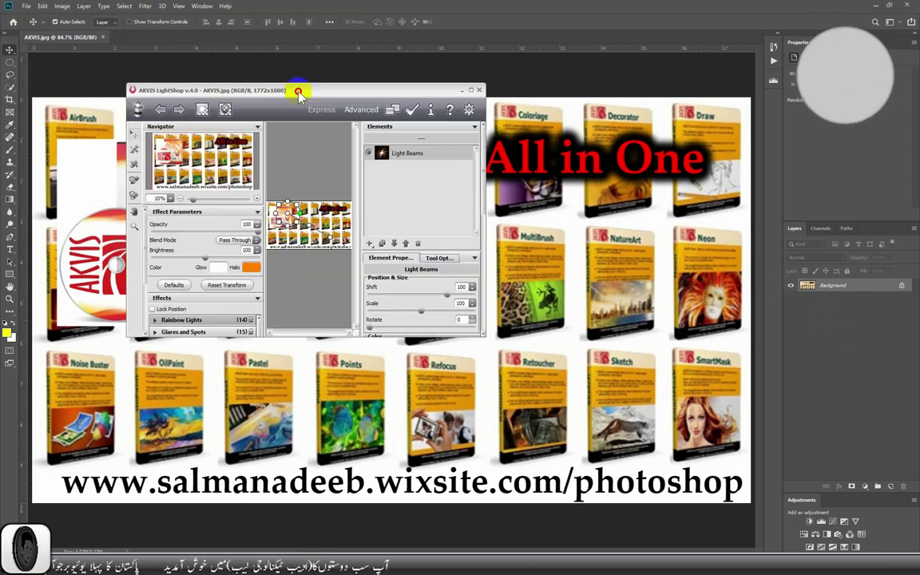
{"action": "left_click_drag", "start_coordinate": [174, 8], "coordinate": [374, 138]}
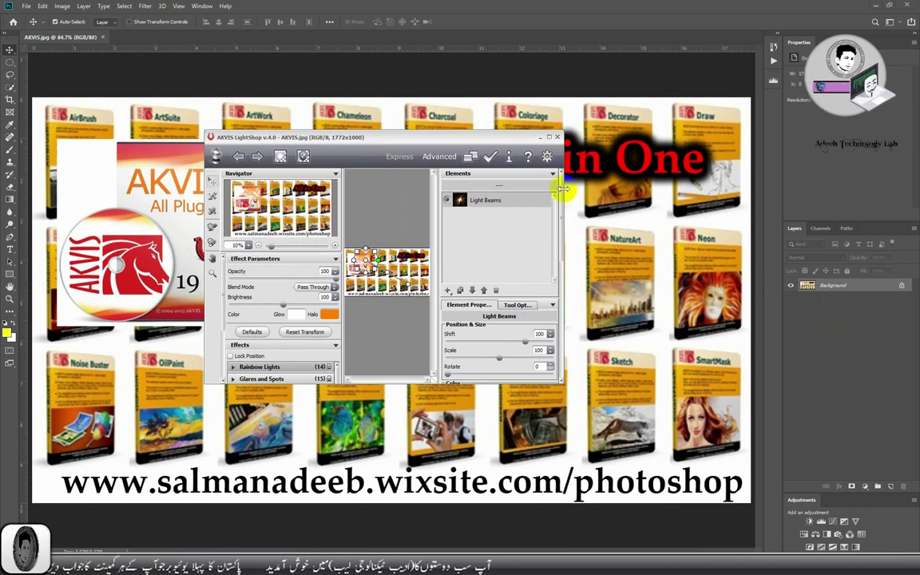
{"action": "left_click_drag", "start_coordinate": [563, 189], "coordinate": [791, 192]}
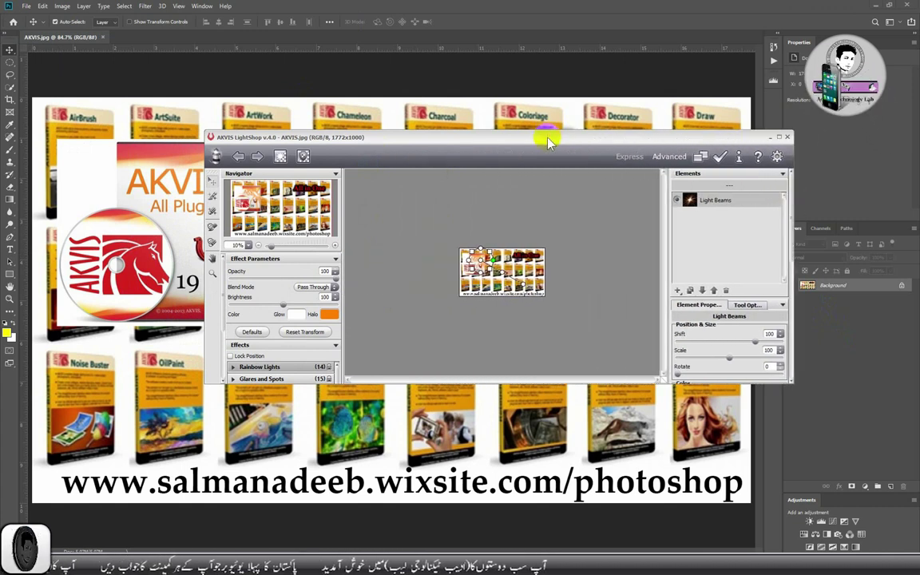
{"action": "left_click_drag", "start_coordinate": [548, 142], "coordinate": [484, 154]}
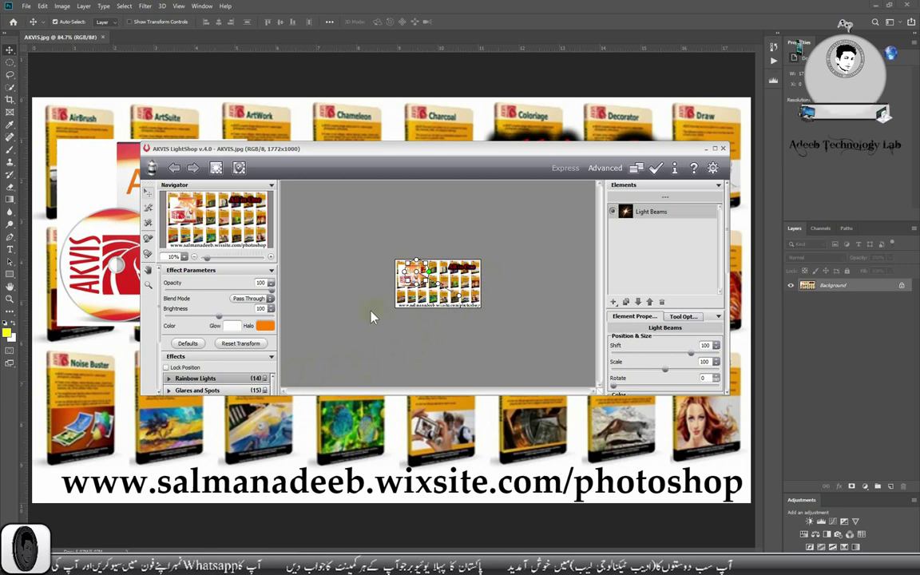
Zoom the preview, move the light beams over the All in One title, then close without applying.
{"action": "left_click_drag", "start_coordinate": [206, 258], "coordinate": [223, 263]}
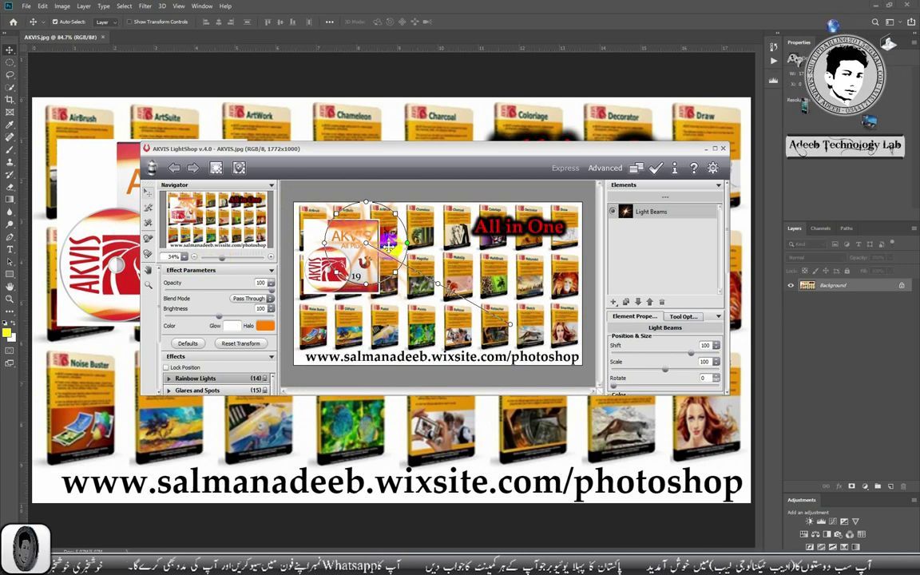
{"action": "left_click_drag", "start_coordinate": [365, 240], "coordinate": [556, 226]}
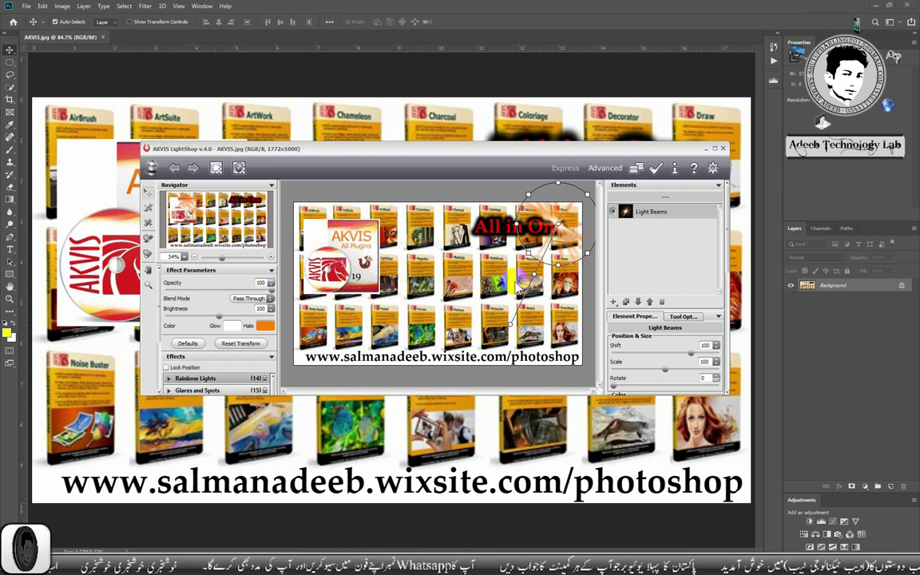
{"action": "left_click", "coordinate": [724, 150]}
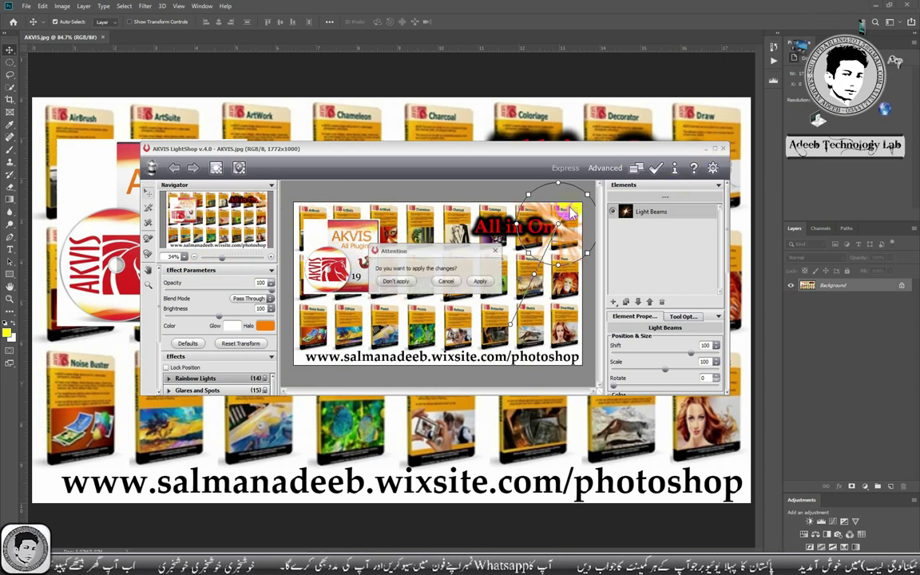
{"action": "left_click", "coordinate": [444, 280]}
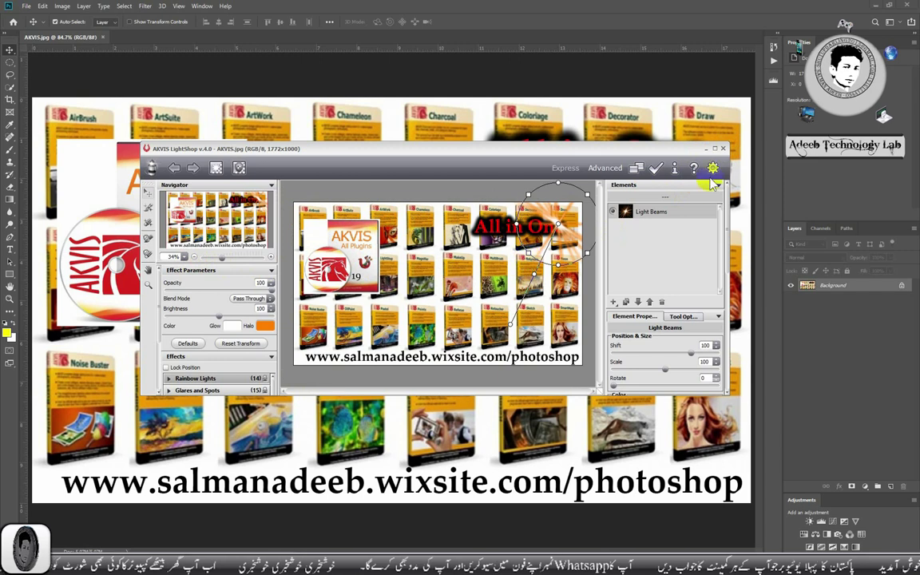
{"action": "left_click", "coordinate": [723, 148]}
{"action": "left_click", "coordinate": [393, 283]}
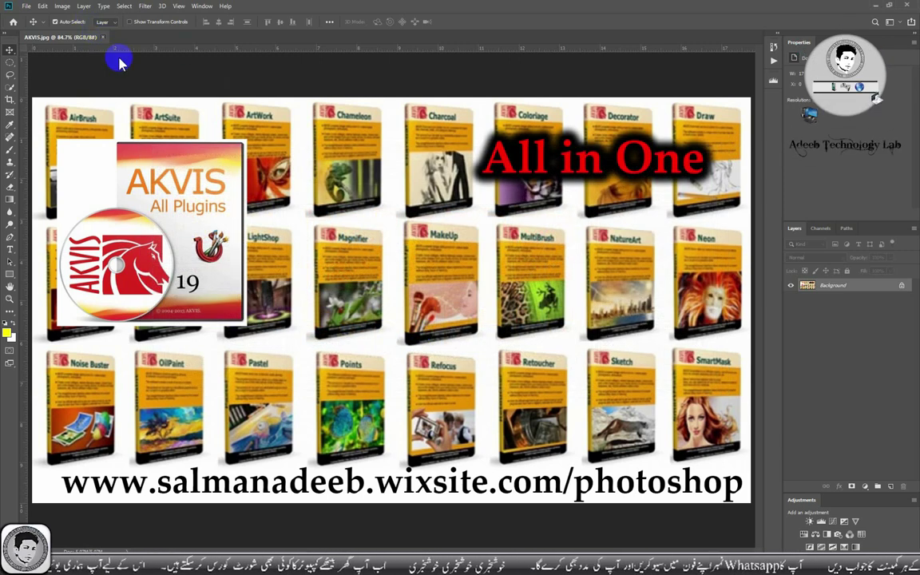
Close AKVIS.jpg and open DSC_0410 from Data (D:) > Adeeb DATA in Photoshop.
{"action": "key", "text": "ctrl+w"}
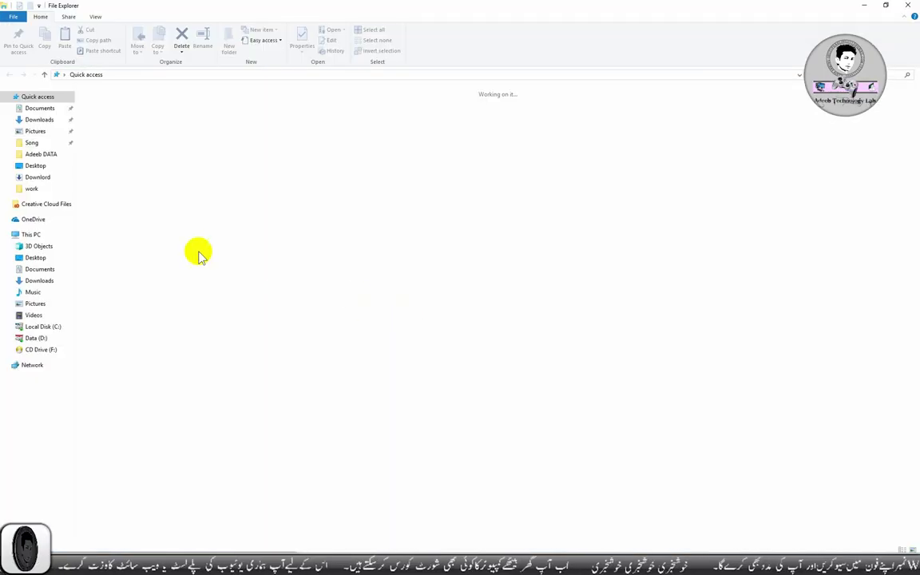
{"action": "left_click", "coordinate": [36, 338]}
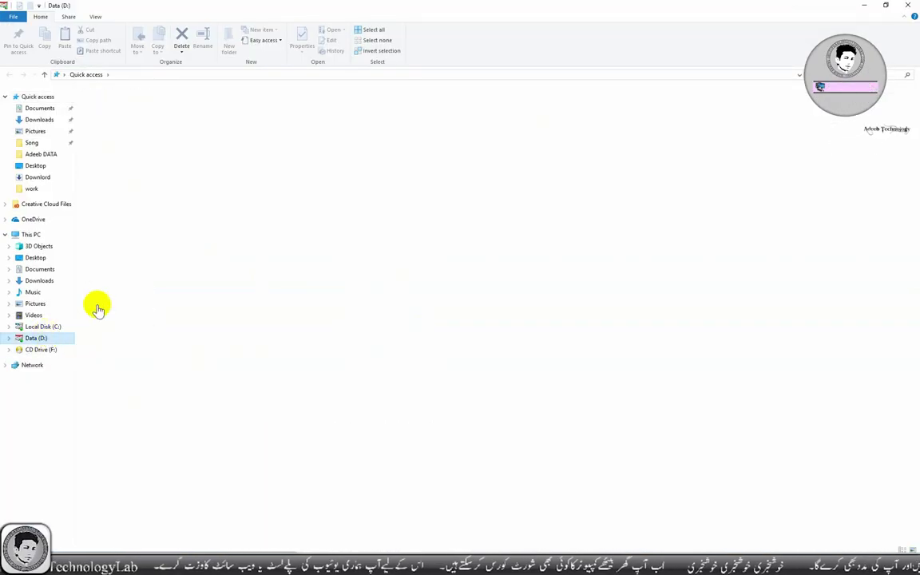
{"action": "double_click", "coordinate": [267, 155]}
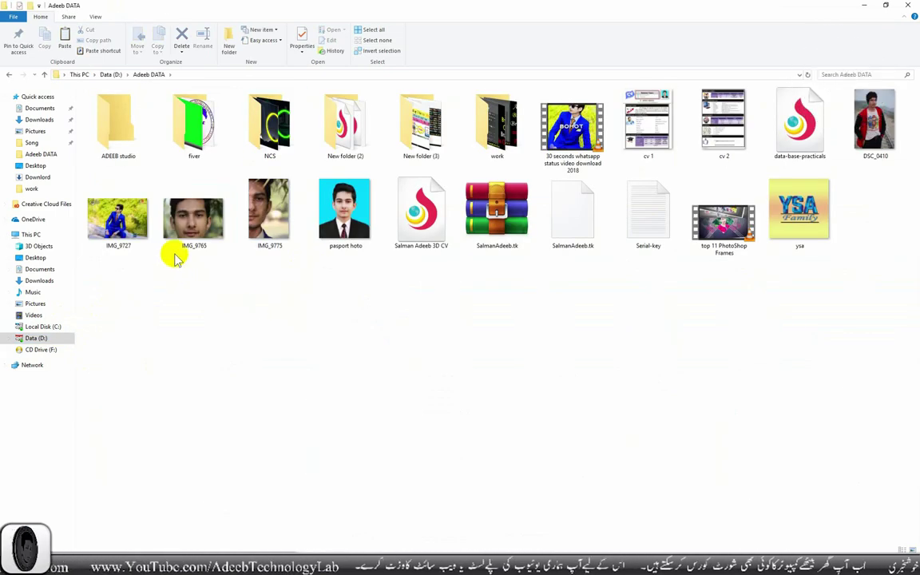
{"action": "mouse_move", "coordinate": [892, 117]}
{"action": "left_mouse_down"}
{"action": "mouse_move", "coordinate": [491, 525]}
{"action": "mouse_move", "coordinate": [335, 107]}
{"action": "left_mouse_up"}
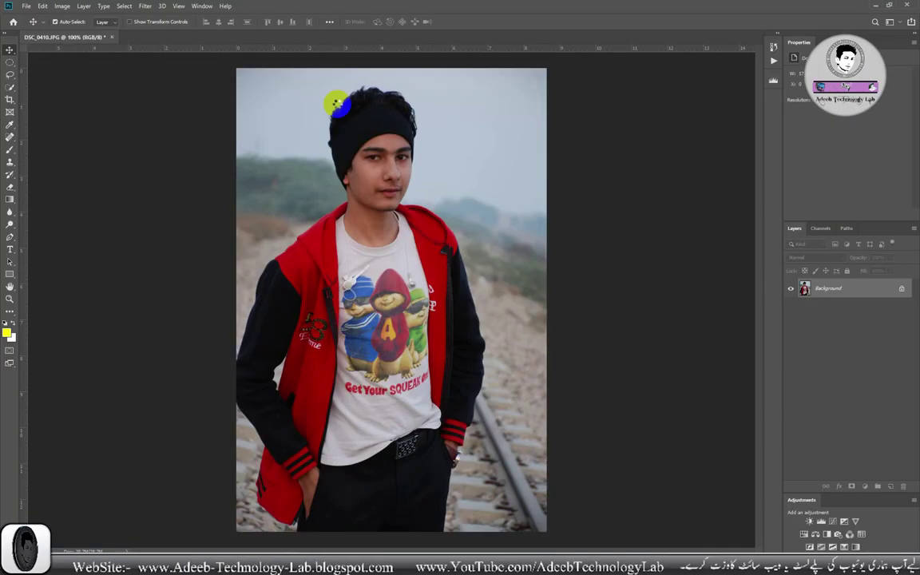
Launch LightShop on DSC_0410 and move, rotate and shrink the light beams beside the boy's head.
{"action": "left_click", "coordinate": [145, 6]}
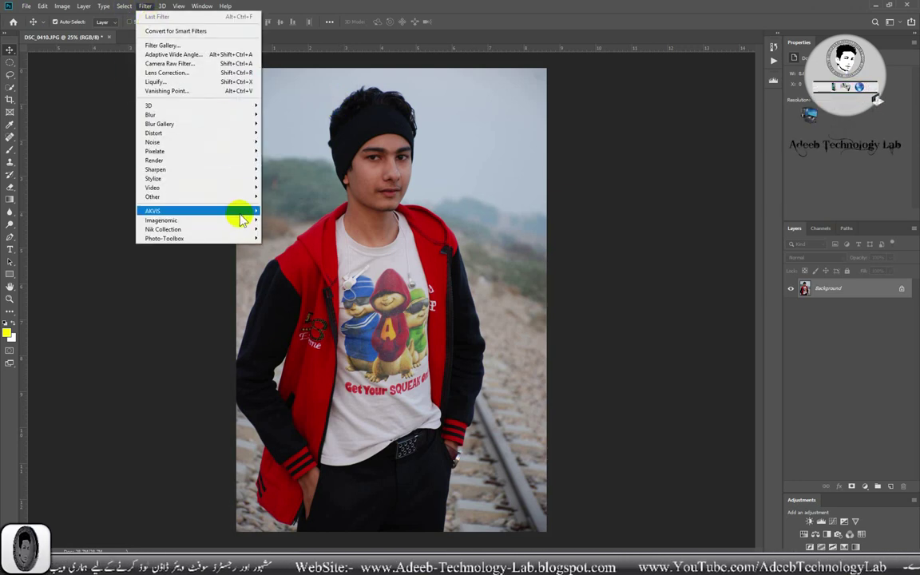
{"action": "left_click", "coordinate": [283, 211]}
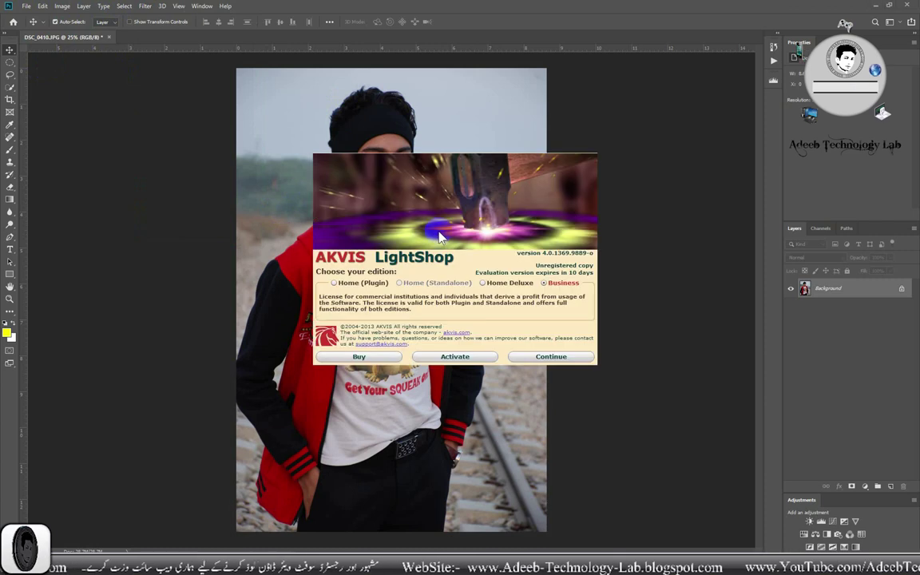
{"action": "left_click", "coordinate": [551, 358]}
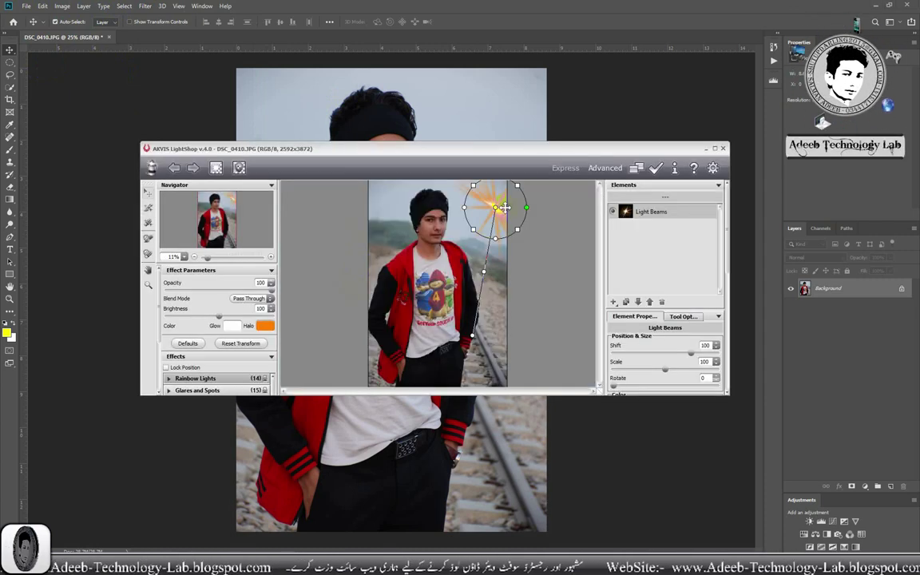
{"action": "left_click_drag", "start_coordinate": [505, 208], "coordinate": [486, 215]}
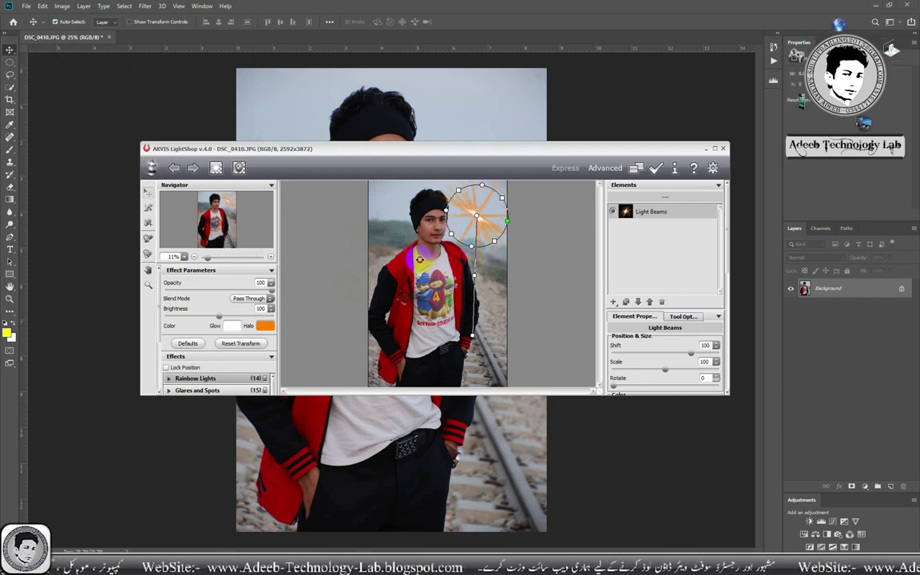
{"action": "left_click_drag", "start_coordinate": [507, 216], "coordinate": [507, 241]}
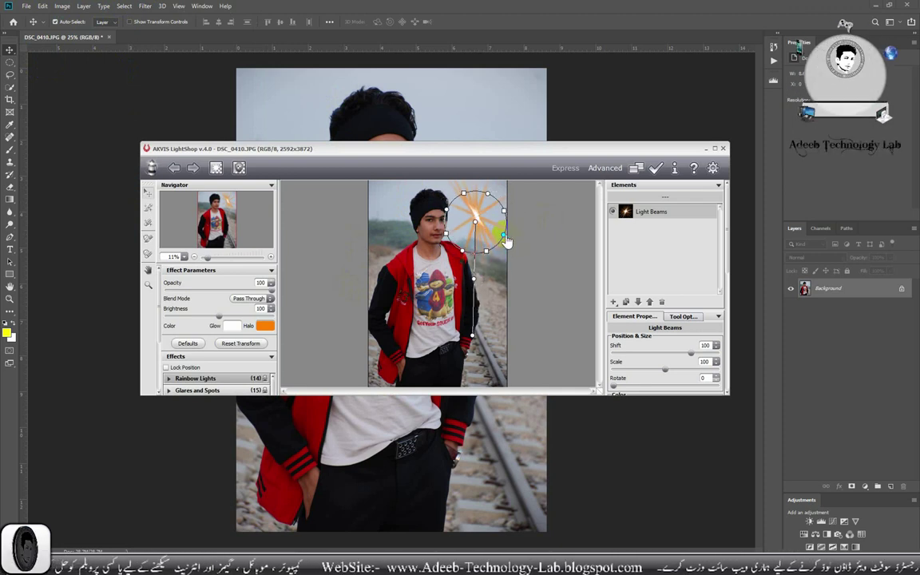
{"action": "mouse_move", "coordinate": [527, 252]}
{"action": "left_mouse_down"}
{"action": "mouse_move", "coordinate": [561, 228]}
{"action": "mouse_move", "coordinate": [509, 229]}
{"action": "left_mouse_up"}
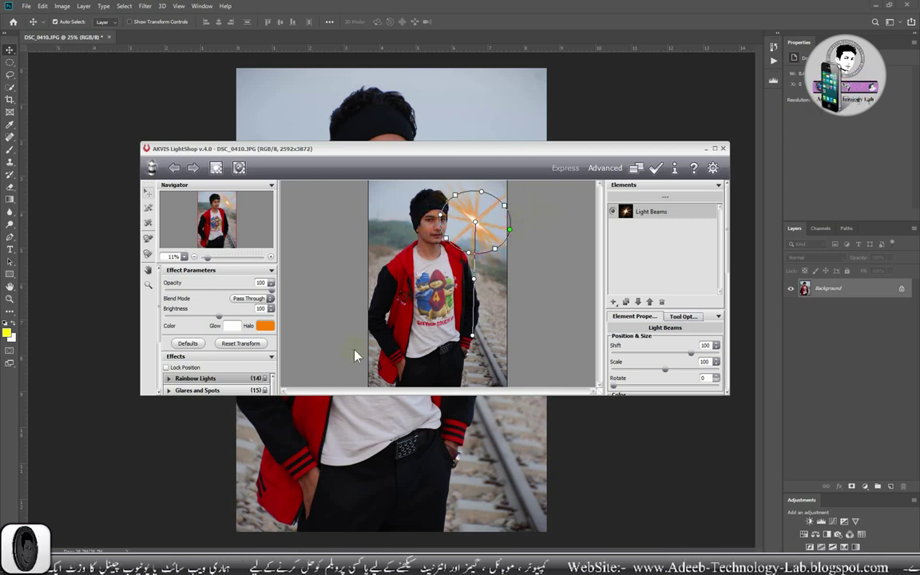
Enlarge the LightShop window and try Rainbow Lights presets 001 and 002 on the boy's face.
{"action": "left_click_drag", "start_coordinate": [308, 394], "coordinate": [279, 505]}
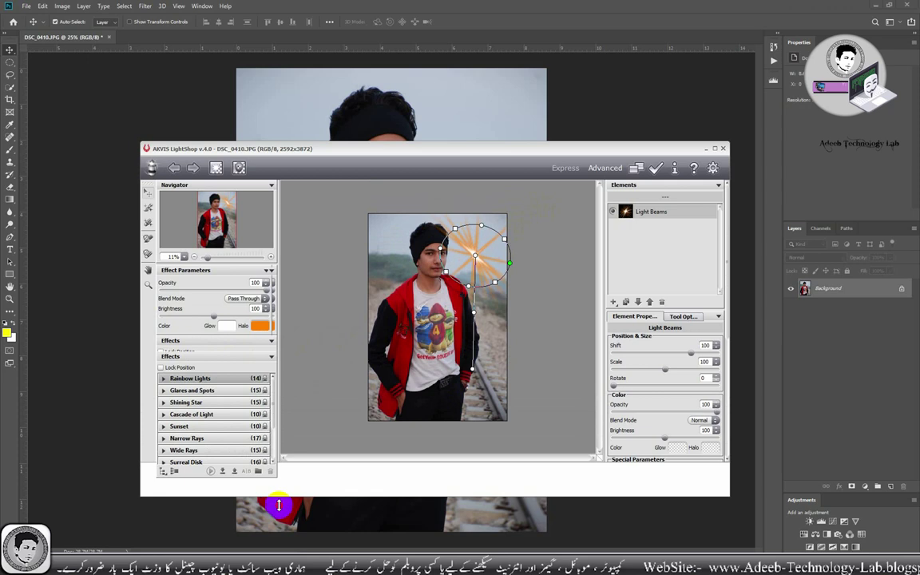
{"action": "left_click", "coordinate": [186, 392]}
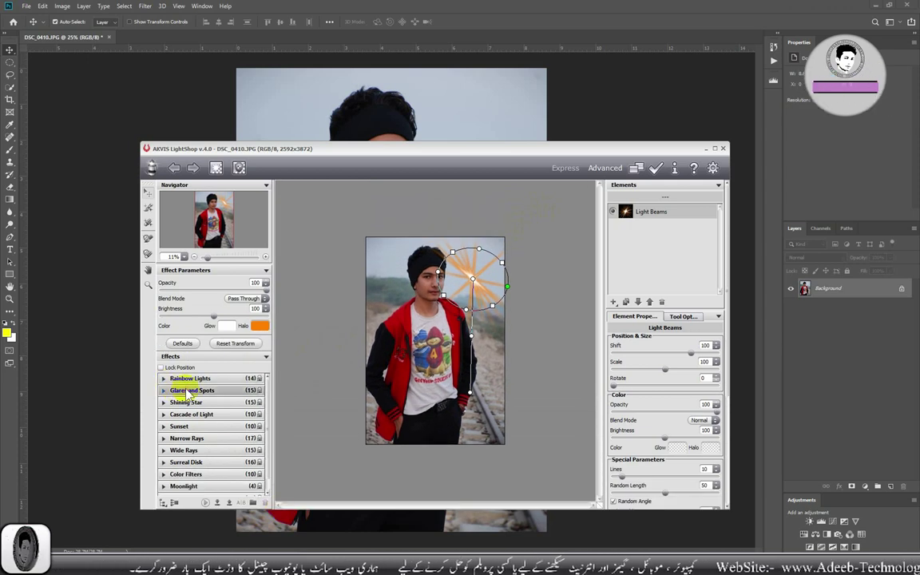
{"action": "left_click", "coordinate": [163, 390]}
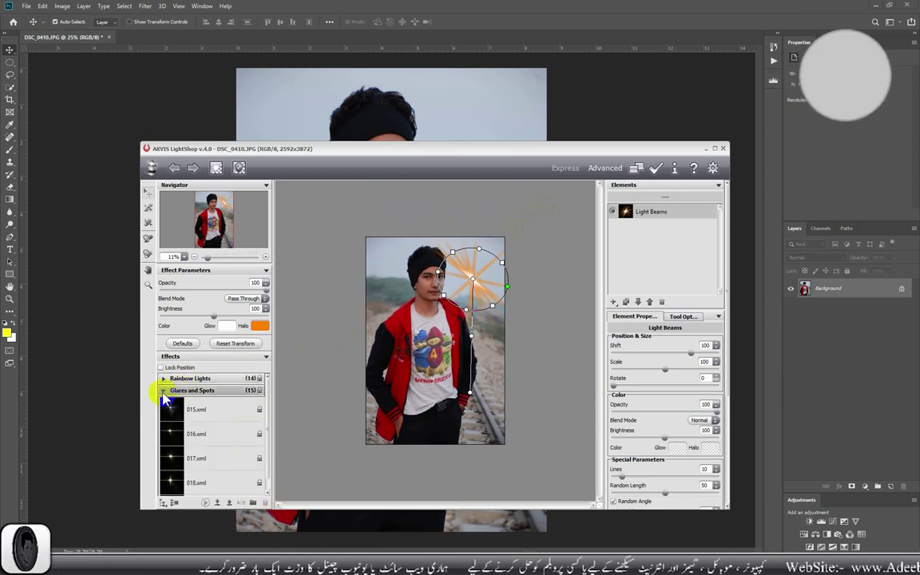
{"action": "left_click", "coordinate": [163, 392]}
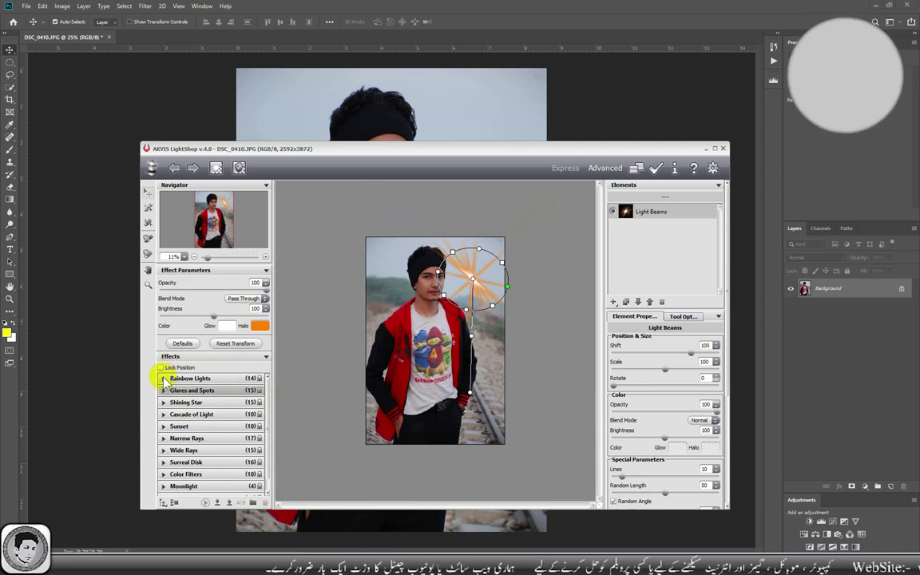
{"action": "left_click", "coordinate": [164, 380]}
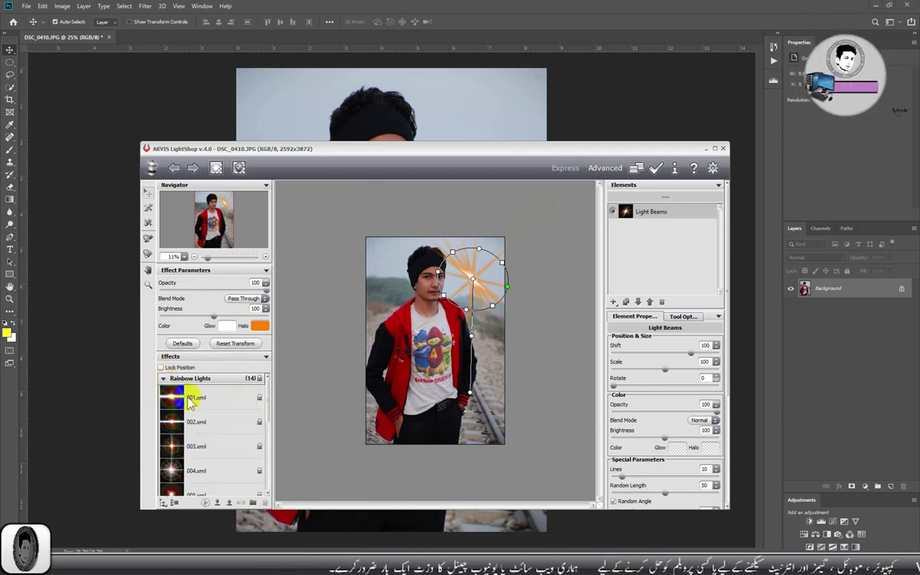
{"action": "left_click", "coordinate": [189, 401]}
{"action": "left_click", "coordinate": [196, 427]}
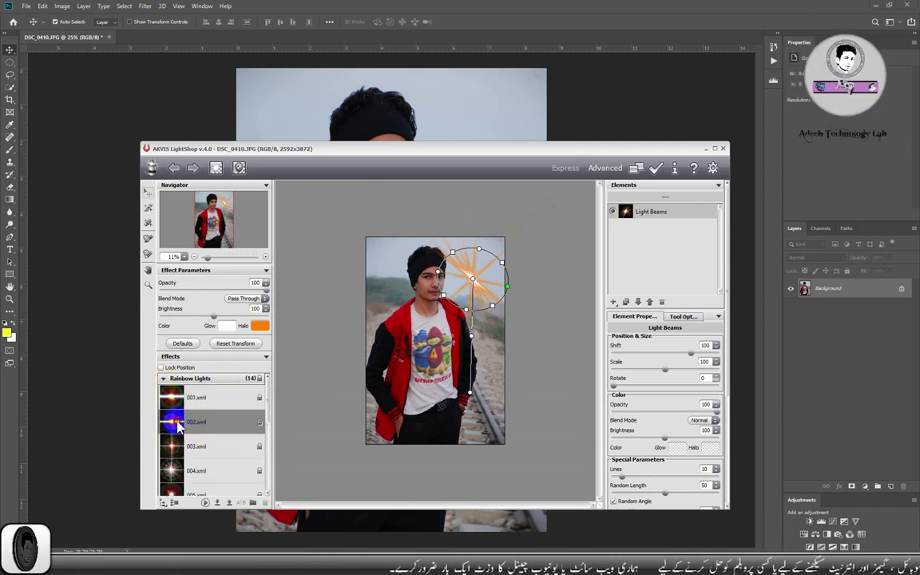
{"action": "scroll", "coordinate": [208, 431], "scroll_direction": "down", "scroll_amount": 2}
{"action": "left_click", "coordinate": [206, 429]}
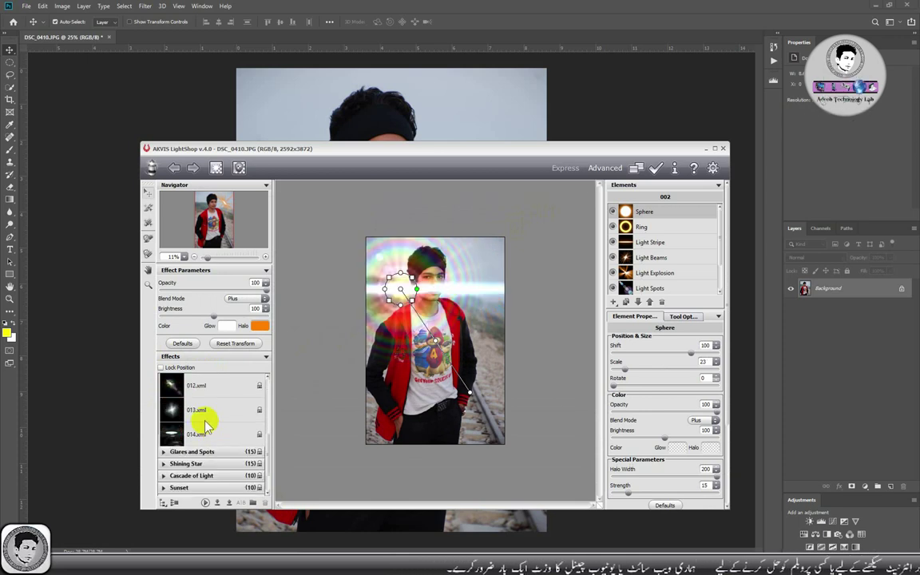
{"action": "scroll", "coordinate": [205, 423], "scroll_direction": "up", "scroll_amount": 2}
{"action": "left_click_drag", "start_coordinate": [403, 290], "coordinate": [464, 271]}
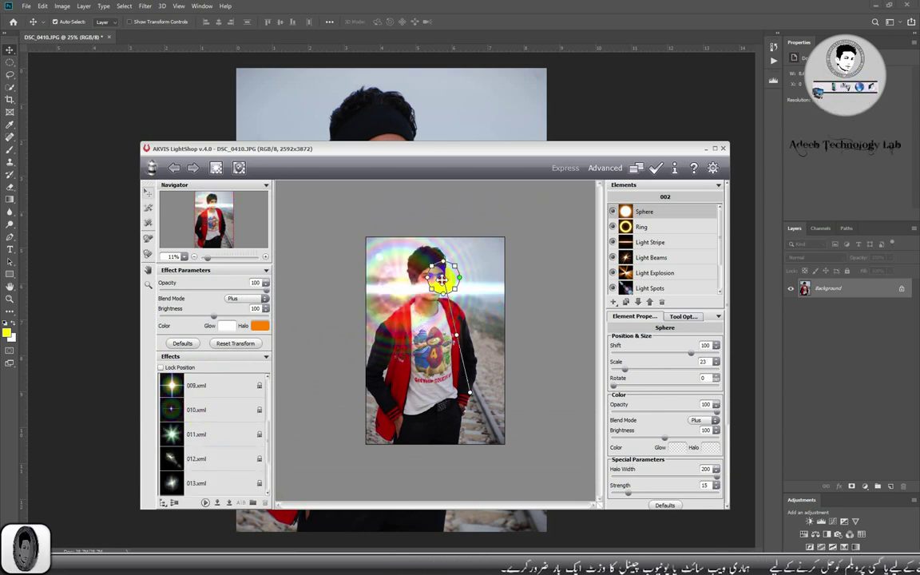
Switch to glare preset 012, place it above-right of his head, and stretch it wider.
{"action": "scroll", "coordinate": [195, 421], "scroll_direction": "up", "scroll_amount": 5}
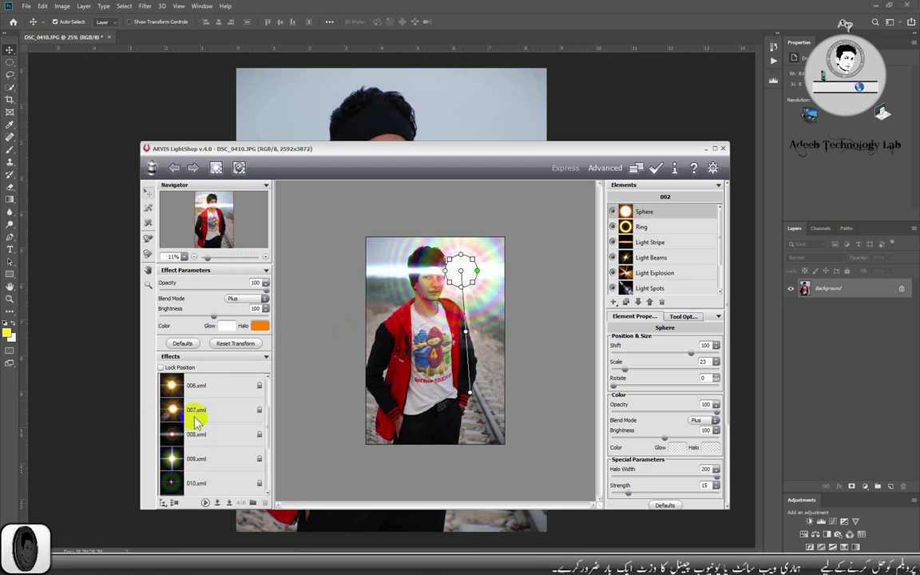
{"action": "scroll", "coordinate": [197, 422], "scroll_direction": "down", "scroll_amount": 2}
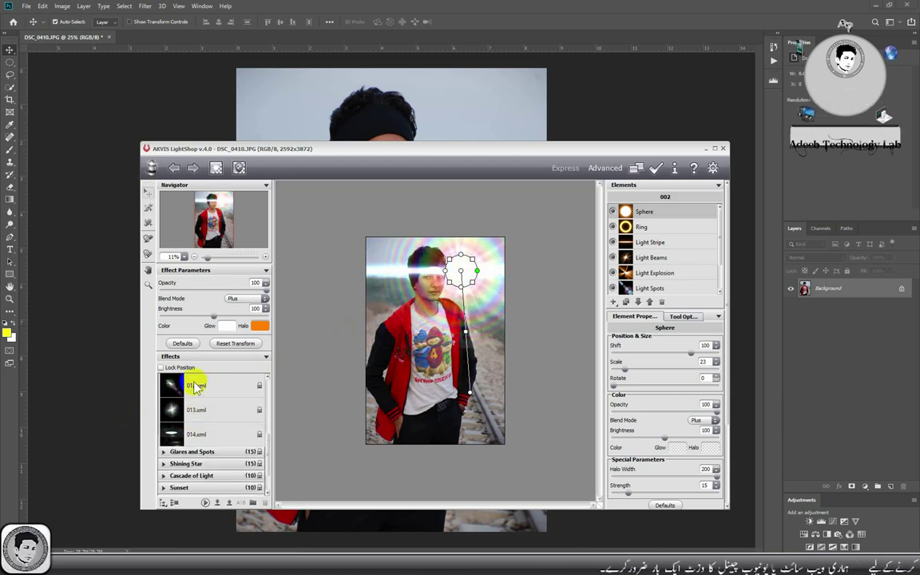
{"action": "left_click", "coordinate": [194, 385]}
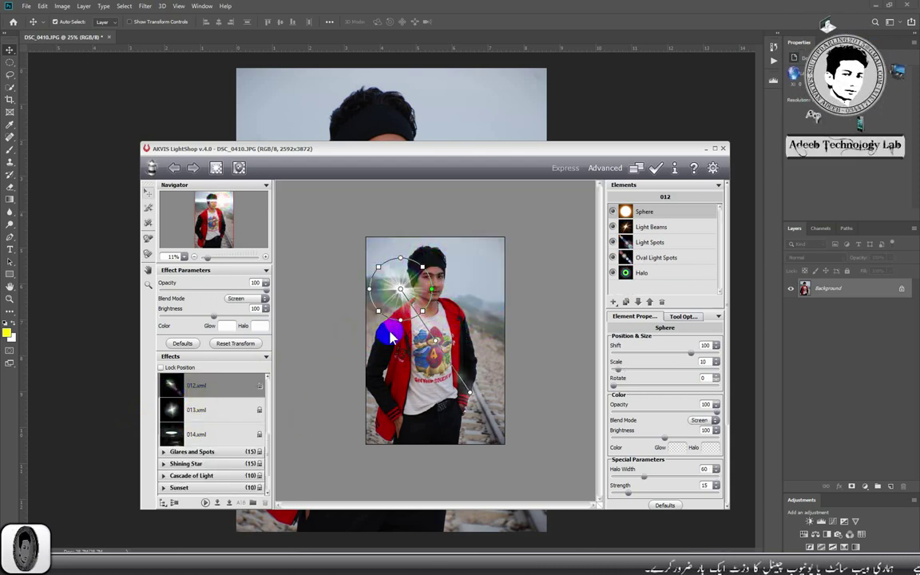
{"action": "mouse_move", "coordinate": [403, 288]}
{"action": "left_mouse_down"}
{"action": "mouse_move", "coordinate": [485, 267]}
{"action": "mouse_move", "coordinate": [491, 257]}
{"action": "left_mouse_up"}
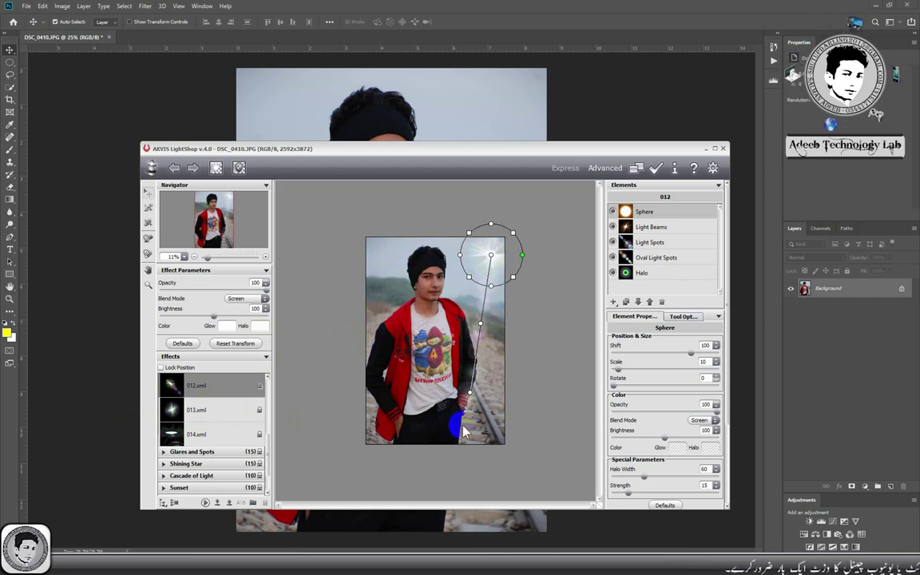
{"action": "left_click_drag", "start_coordinate": [472, 397], "coordinate": [379, 405]}
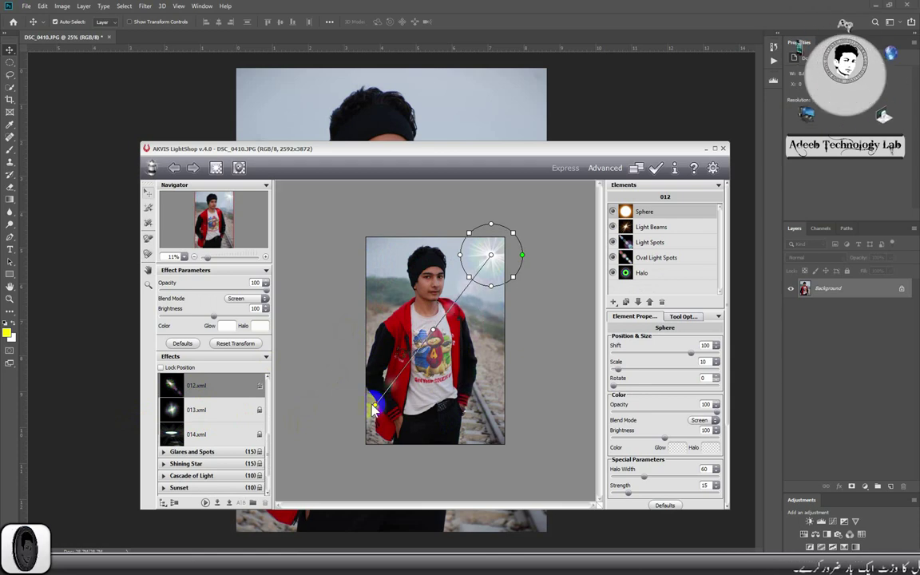
{"action": "left_click_drag", "start_coordinate": [377, 409], "coordinate": [394, 371]}
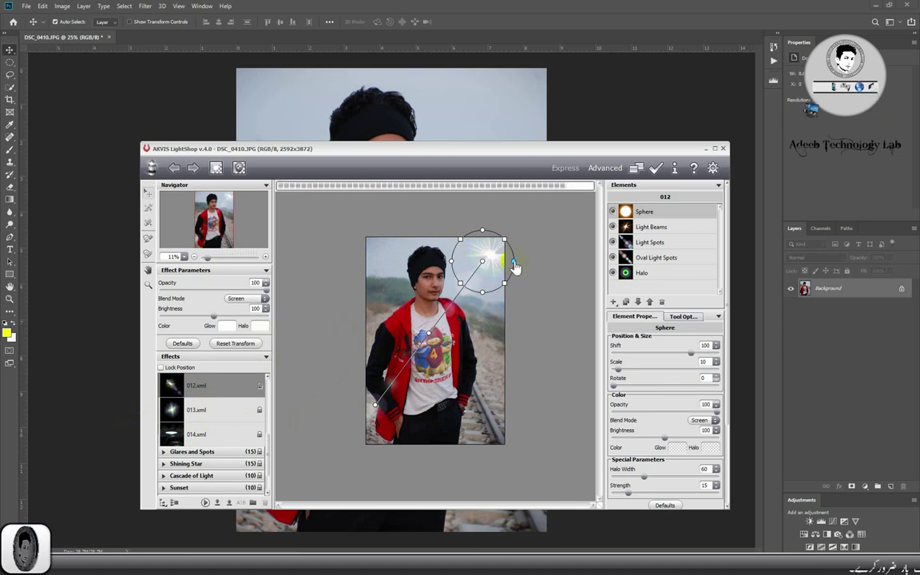
{"action": "left_click_drag", "start_coordinate": [504, 271], "coordinate": [534, 273]}
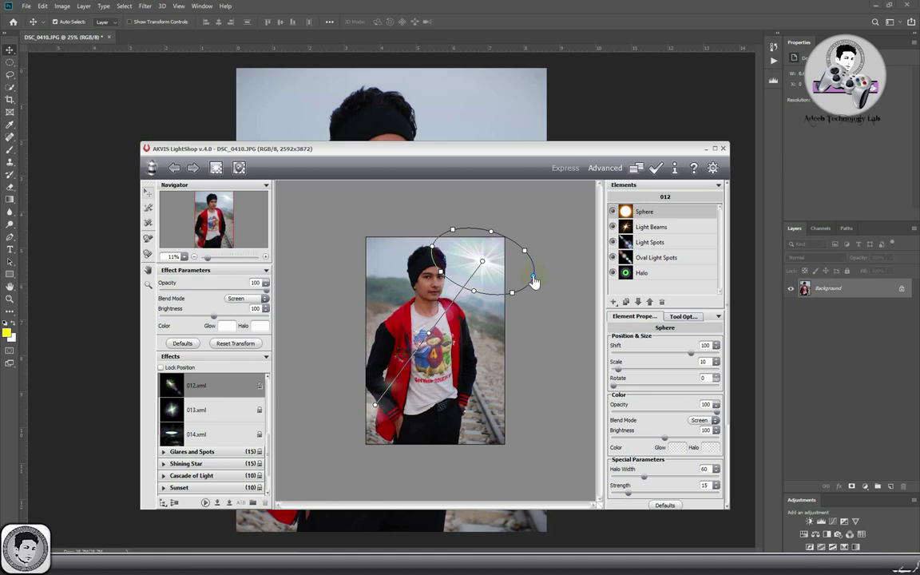
Apply the LightShop starburst, then duplicate the photo layer and select Layer 0 copy.
{"action": "left_click", "coordinate": [655, 169]}
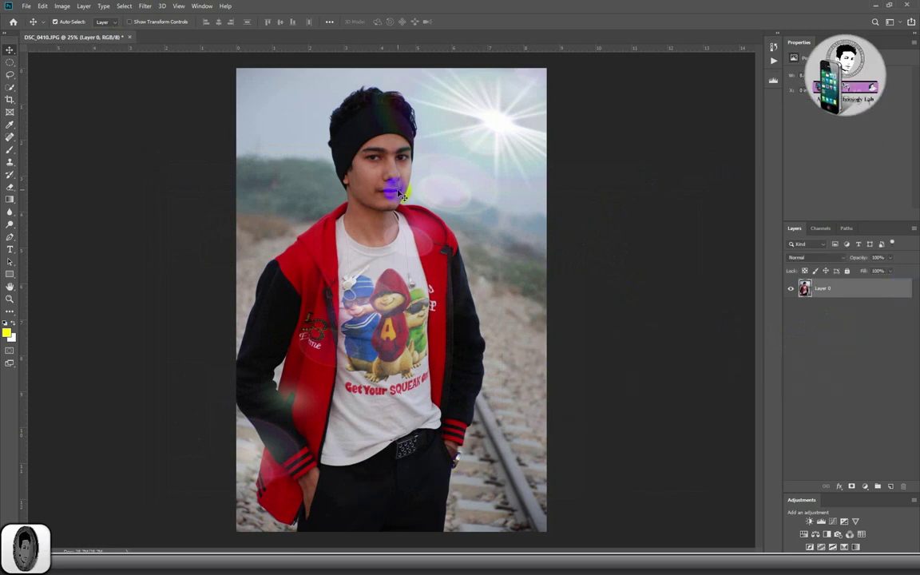
{"action": "mouse_move", "coordinate": [409, 201]}
{"action": "left_mouse_down"}
{"action": "mouse_move", "coordinate": [491, 159]}
{"action": "mouse_move", "coordinate": [484, 161]}
{"action": "left_mouse_up"}
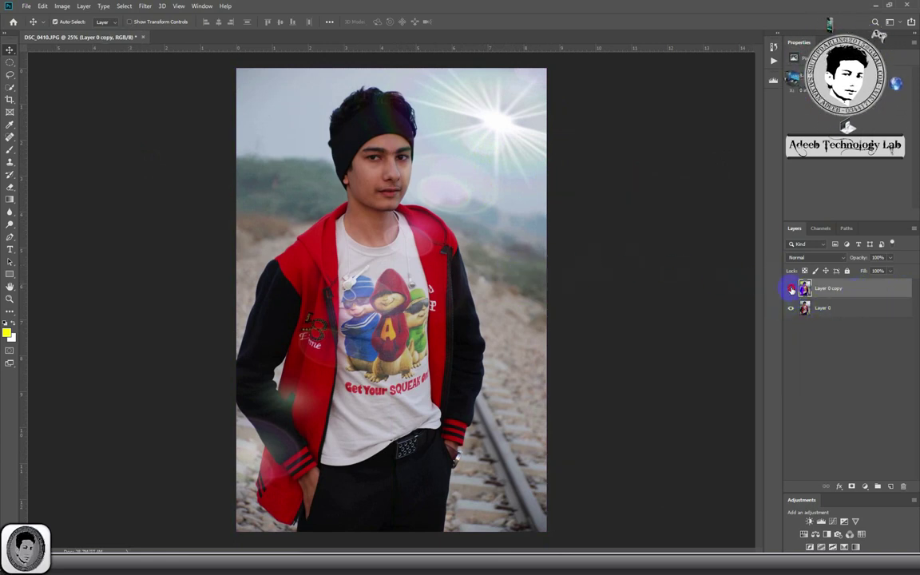
{"action": "left_click", "coordinate": [790, 290]}
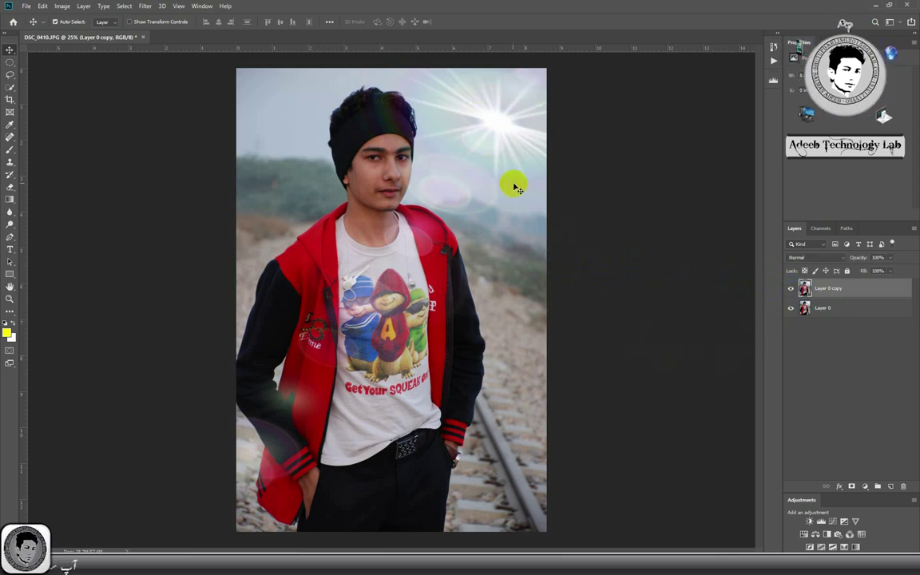
Reopen LightShop on Layer 0 copy and try the Sunset preset 056.
{"action": "left_click", "coordinate": [144, 7]}
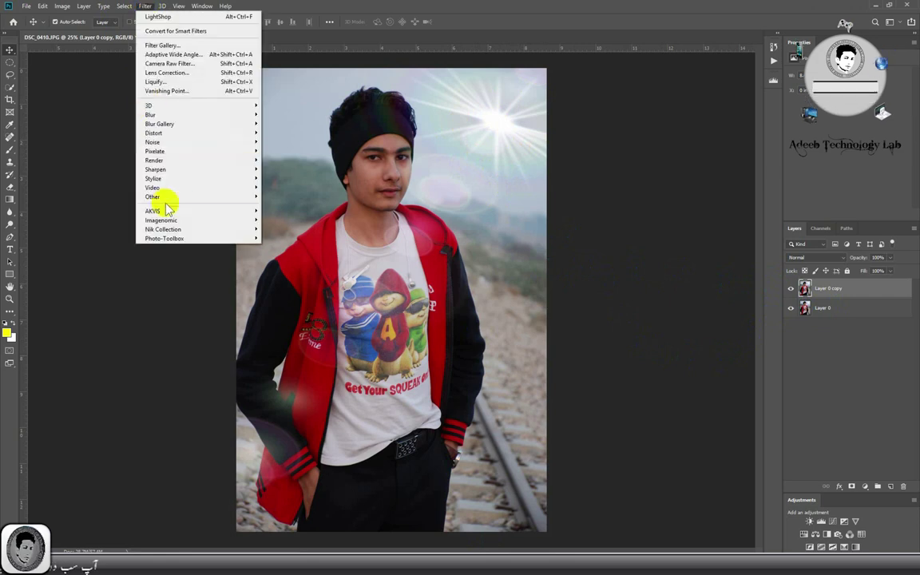
{"action": "mouse_move", "coordinate": [154, 211]}
{"action": "left_click", "coordinate": [283, 210]}
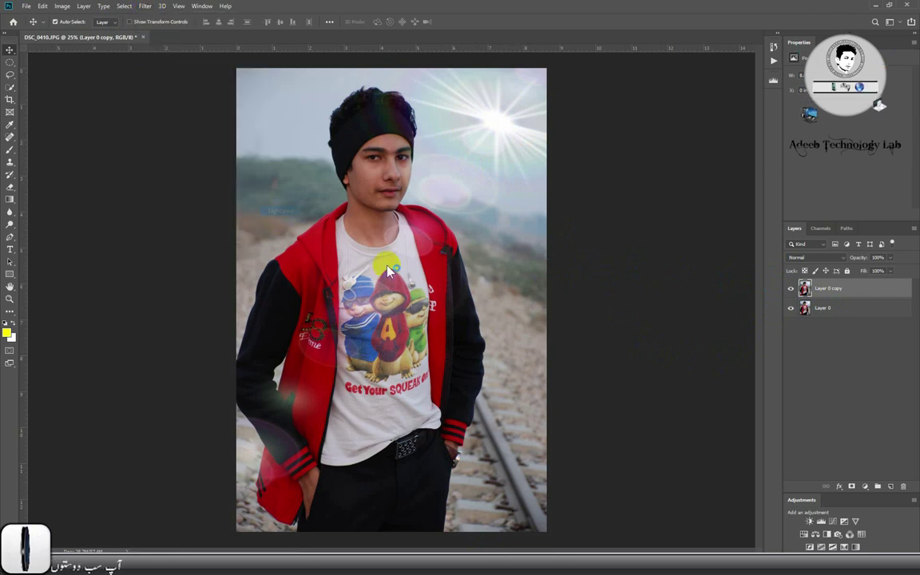
{"action": "left_click", "coordinate": [560, 358]}
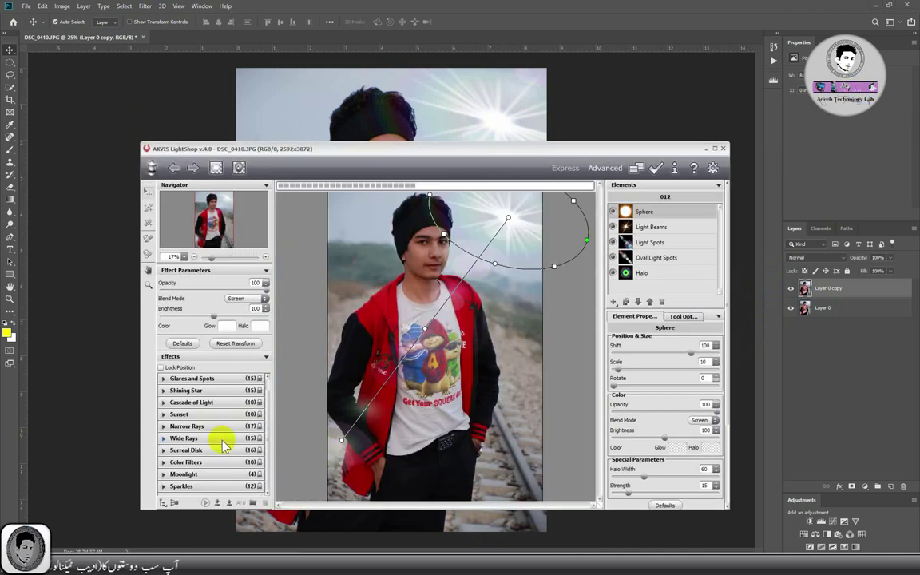
{"action": "left_click", "coordinate": [163, 415]}
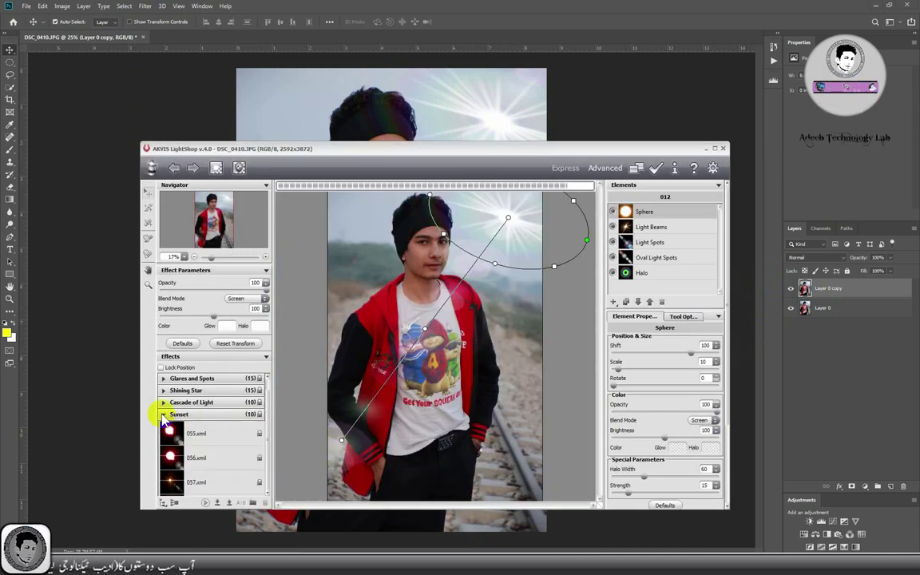
{"action": "left_click", "coordinate": [205, 461]}
{"action": "scroll", "coordinate": [206, 467], "scroll_direction": "down", "scroll_amount": 3}
{"action": "left_click", "coordinate": [212, 414]}
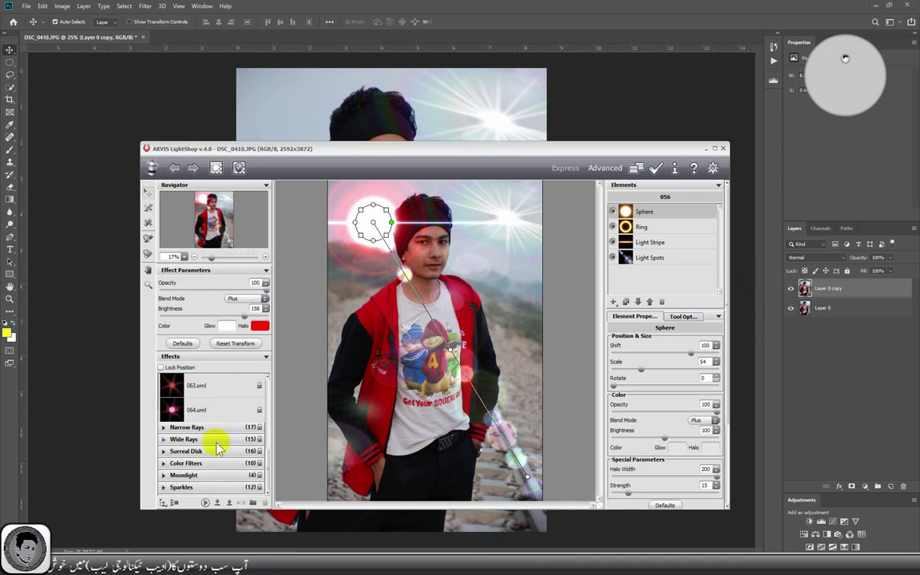
Try Wide Rays preset 095, then choose Surreal Disk preset 112 and centre it behind the head.
{"action": "left_click", "coordinate": [184, 439]}
{"action": "scroll", "coordinate": [205, 455], "scroll_direction": "down", "scroll_amount": 2}
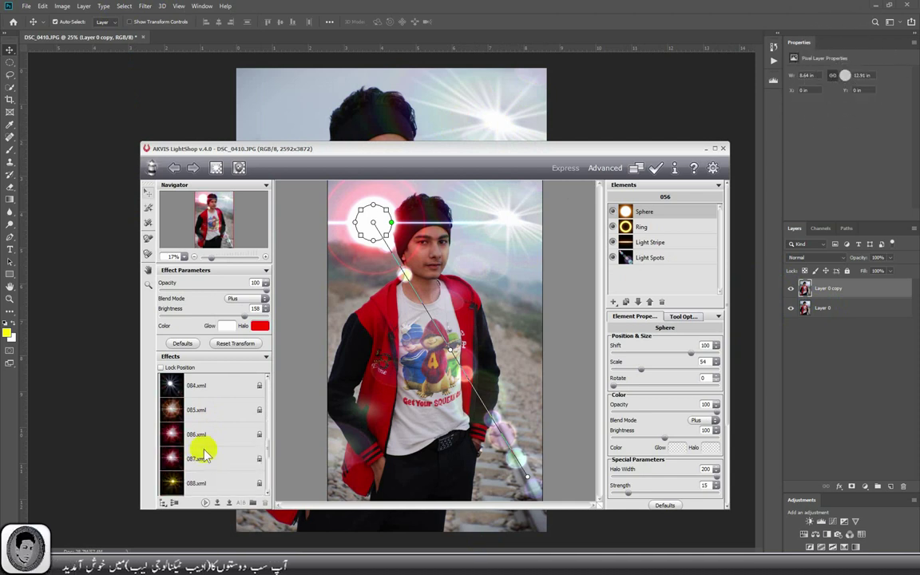
{"action": "scroll", "coordinate": [205, 448], "scroll_direction": "down", "scroll_amount": 5}
{"action": "left_click", "coordinate": [198, 410]}
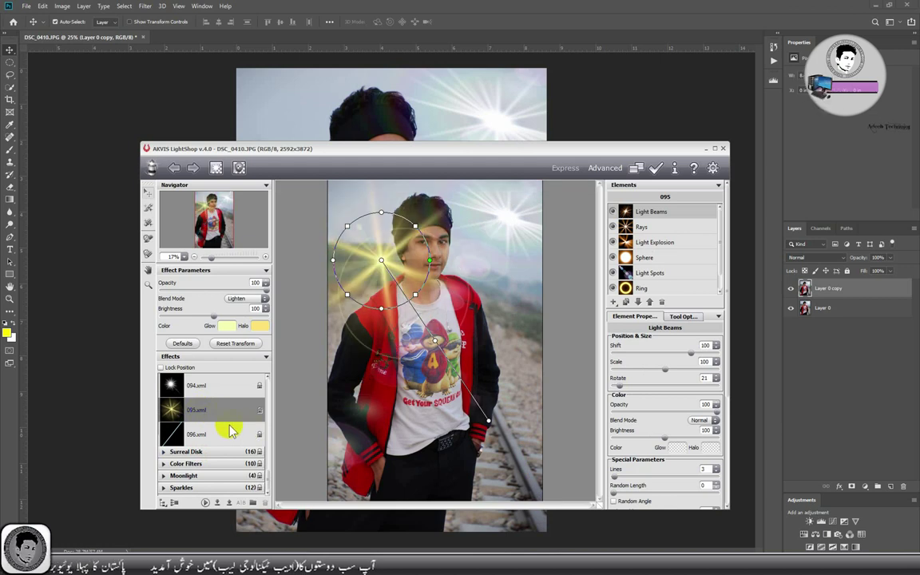
{"action": "left_click", "coordinate": [199, 454]}
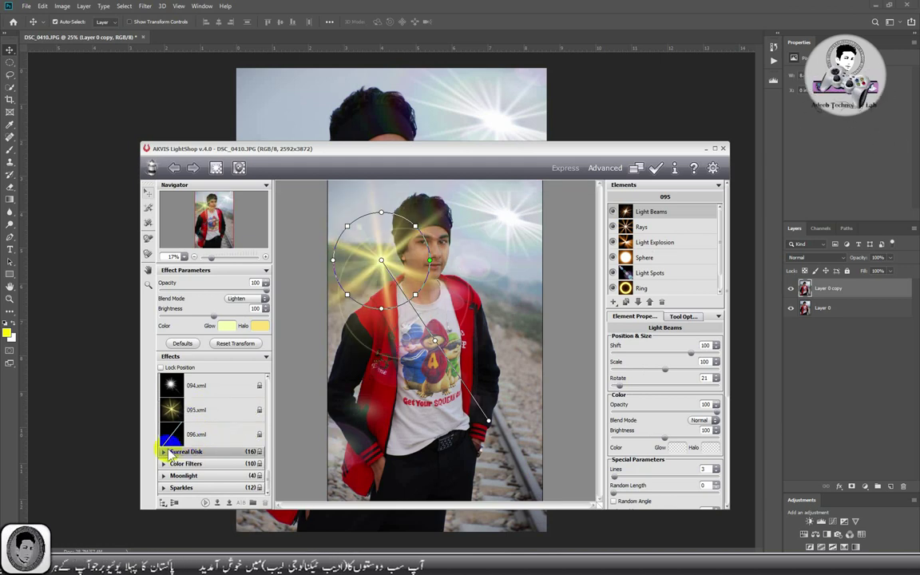
{"action": "left_click", "coordinate": [165, 452]}
{"action": "scroll", "coordinate": [200, 432], "scroll_direction": "down", "scroll_amount": 5}
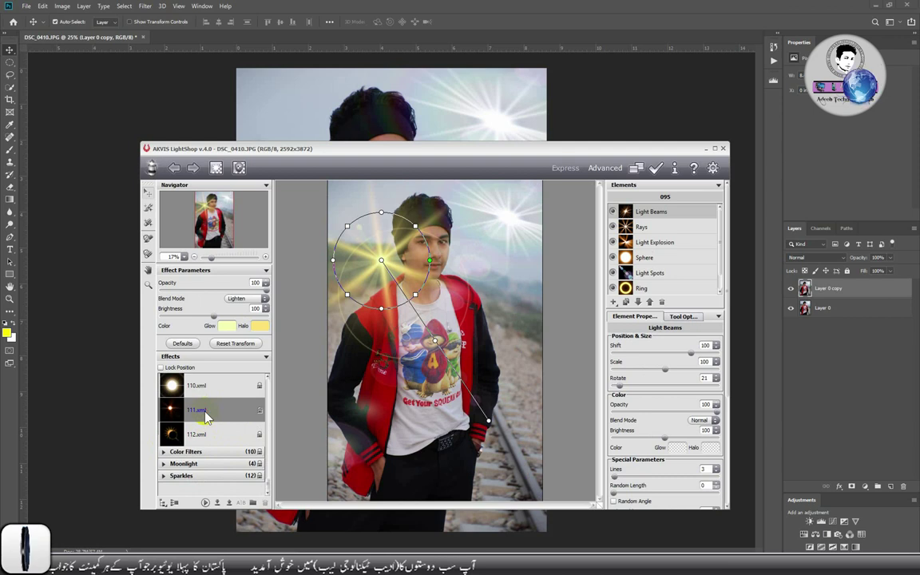
{"action": "left_click", "coordinate": [198, 434]}
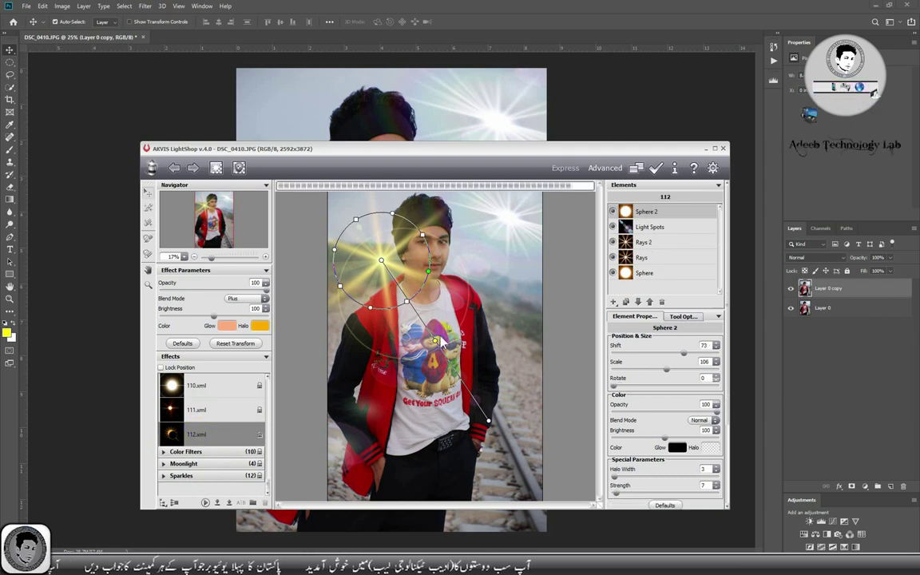
{"action": "left_click_drag", "start_coordinate": [382, 269], "coordinate": [392, 263]}
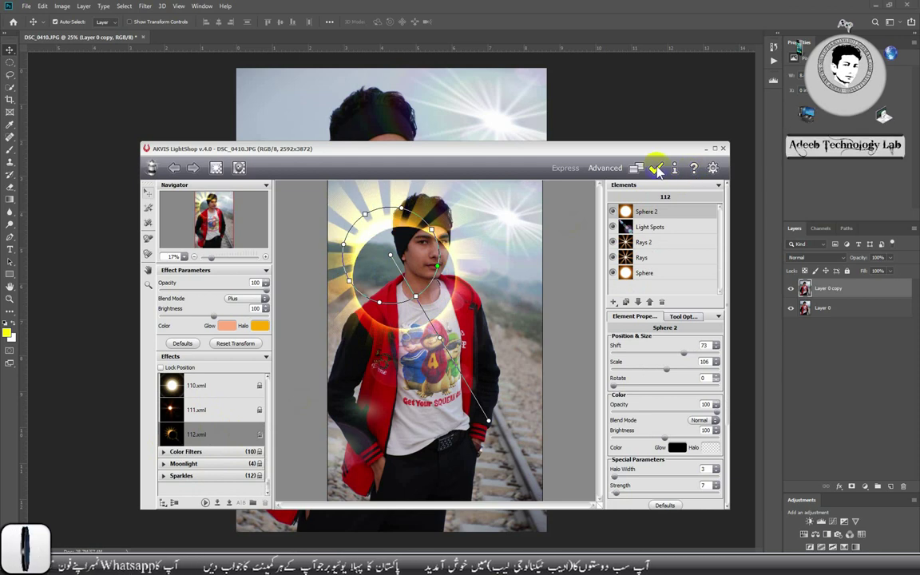
Close the LightShop filter with Don't apply, discarding the new light effect.
{"action": "left_click", "coordinate": [723, 148]}
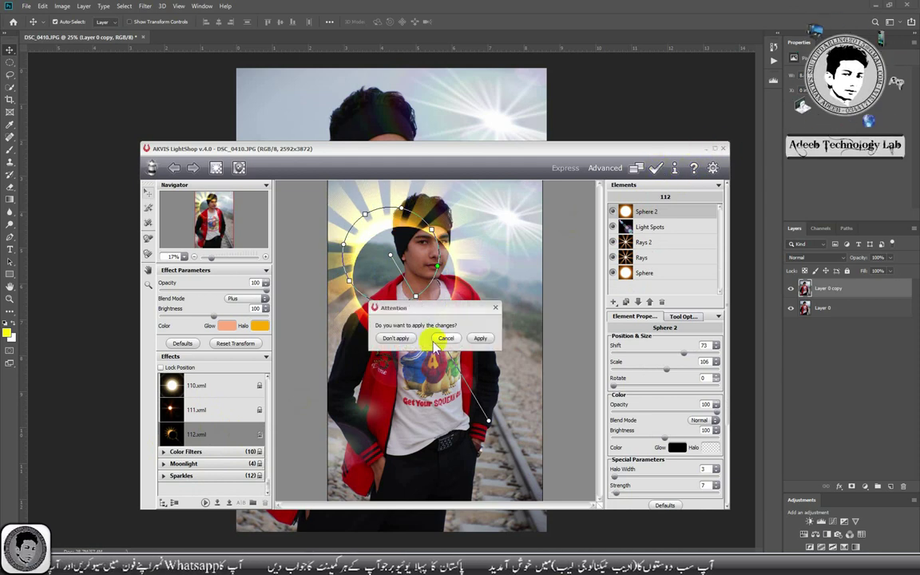
{"action": "left_click", "coordinate": [447, 339]}
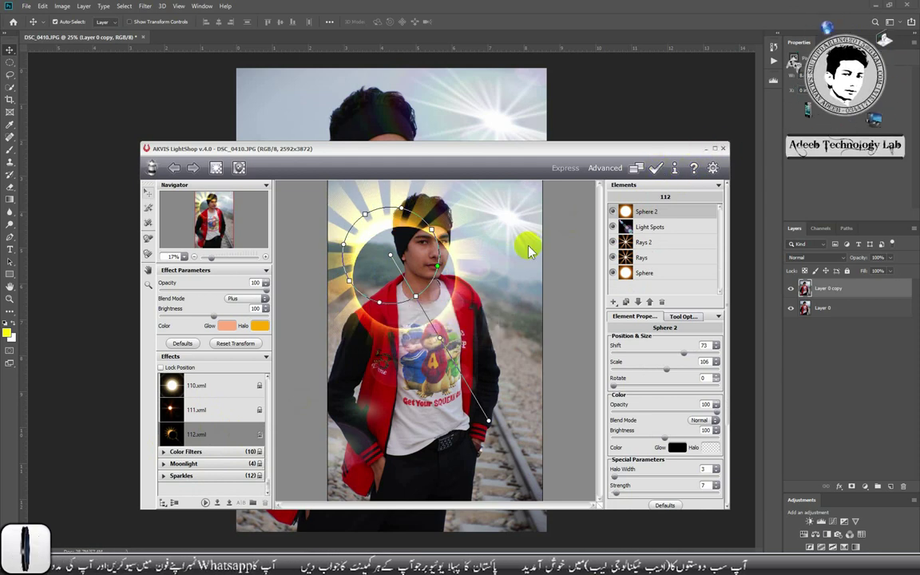
{"action": "left_click", "coordinate": [723, 148]}
{"action": "left_click", "coordinate": [394, 337]}
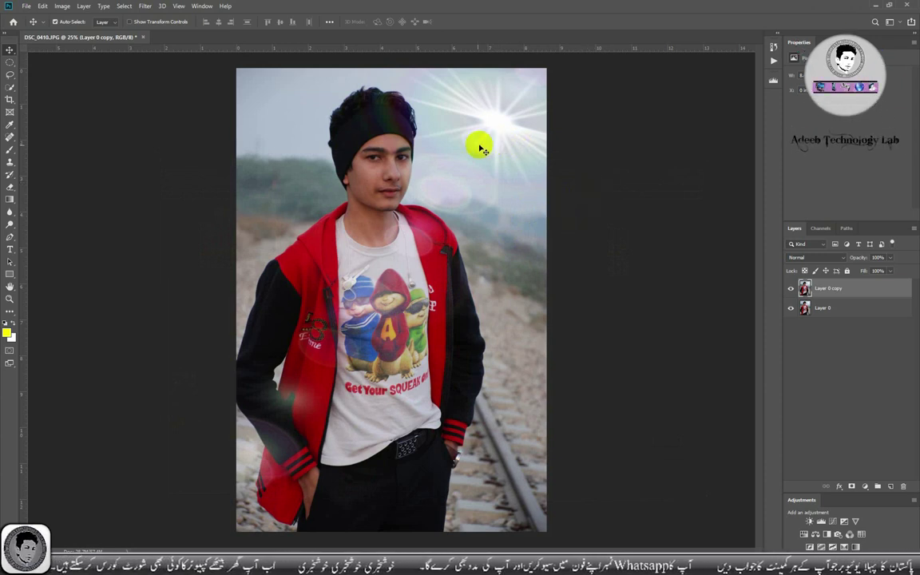
{"action": "scroll", "coordinate": [470, 156], "scroll_direction": "up", "scroll_amount": 1}
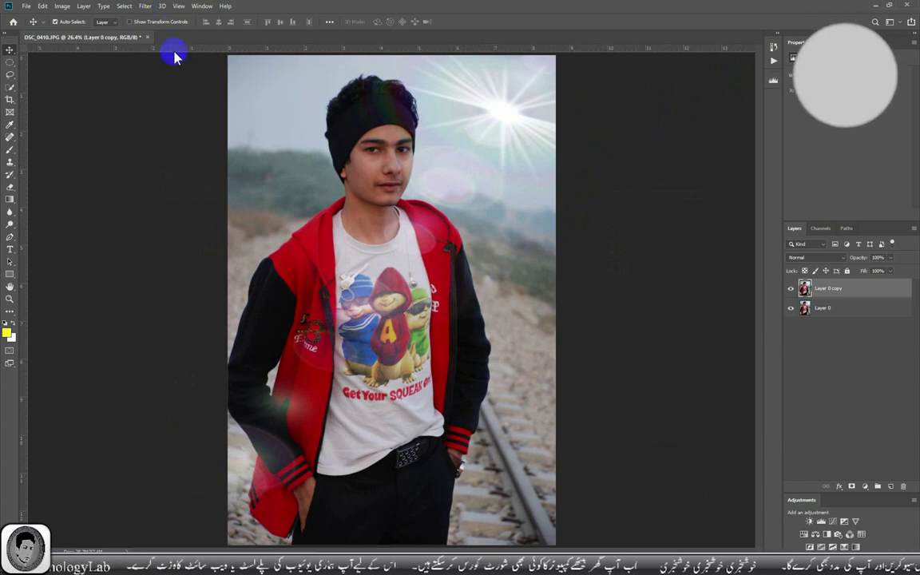
Quit Photoshop without saving changes to DSC_0410.JPG.
{"action": "left_click", "coordinate": [145, 7]}
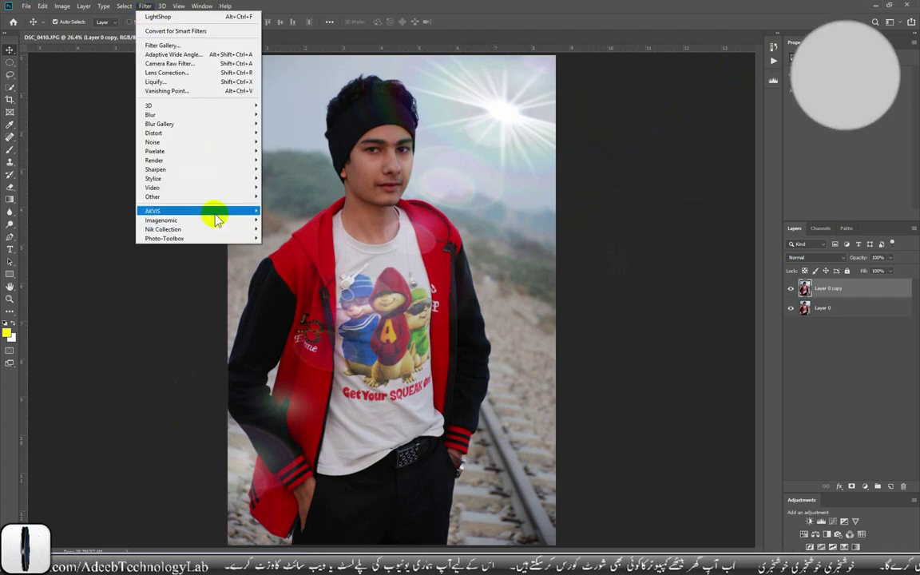
{"action": "mouse_move", "coordinate": [195, 211]}
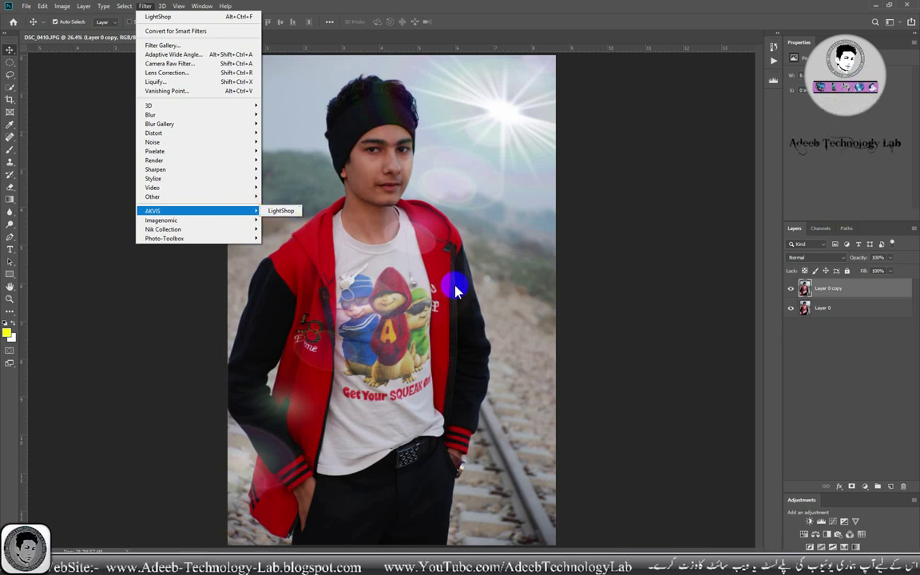
{"action": "left_click", "coordinate": [692, 206]}
{"action": "left_click", "coordinate": [906, 5]}
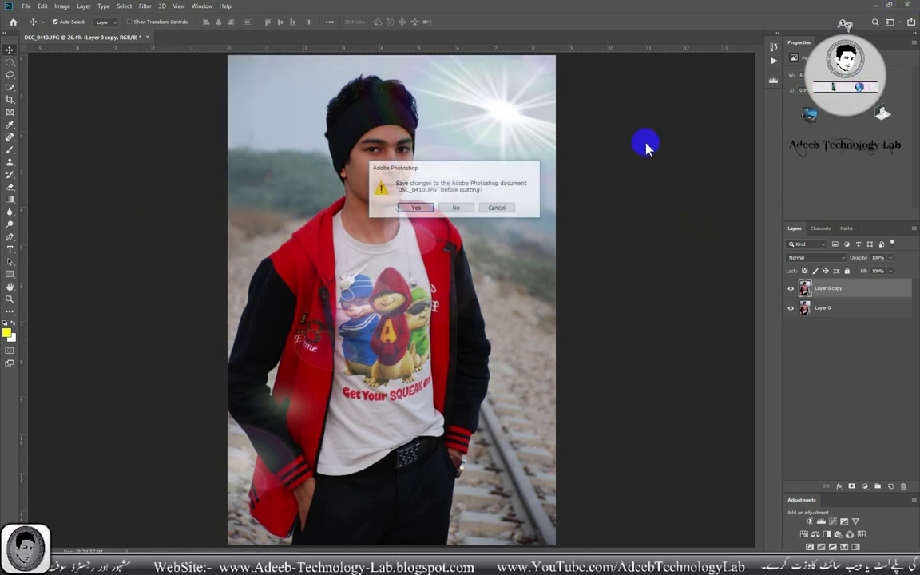
{"action": "left_click", "coordinate": [457, 208]}
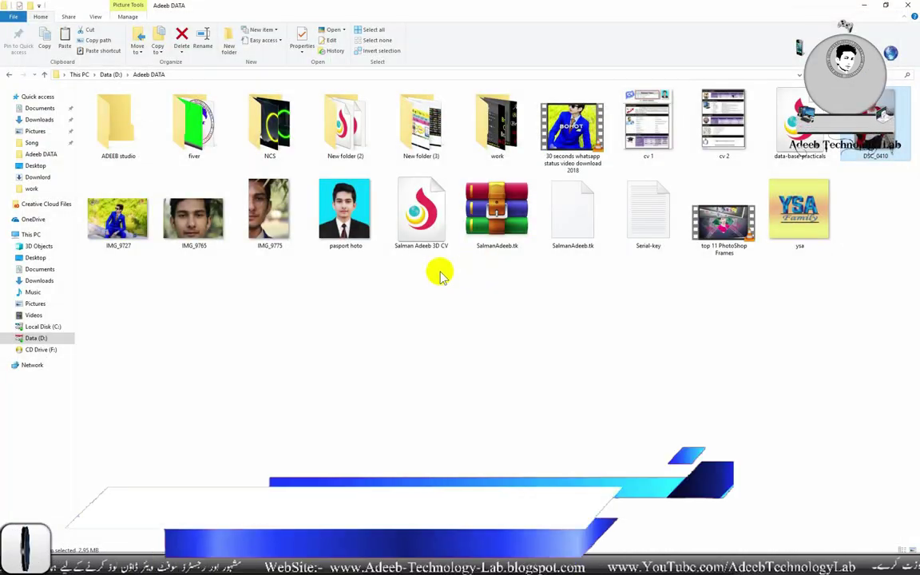
Close File Explorer and launch standalone AKVIS LightShop from the desktop, continuing past the edition screen.
{"action": "left_click", "coordinate": [907, 5]}
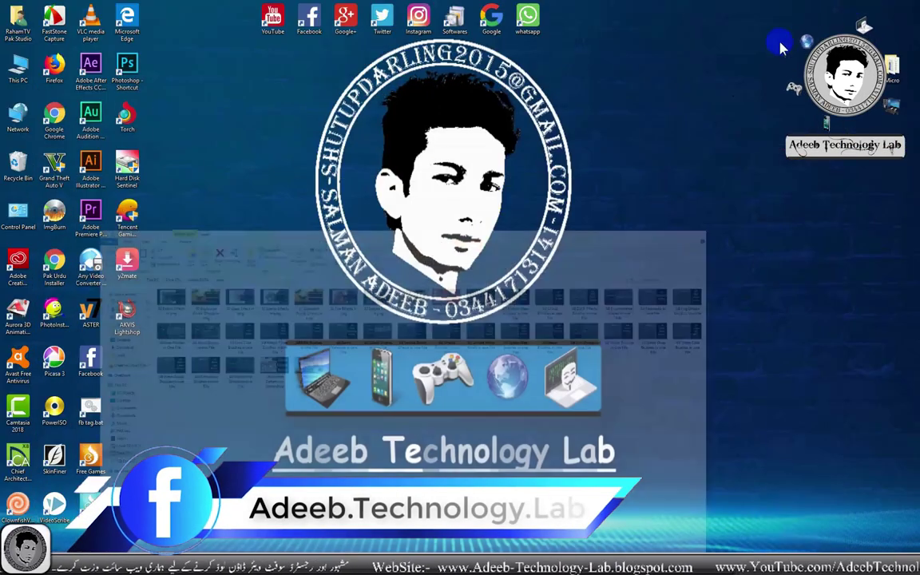
{"action": "double_click", "coordinate": [128, 313]}
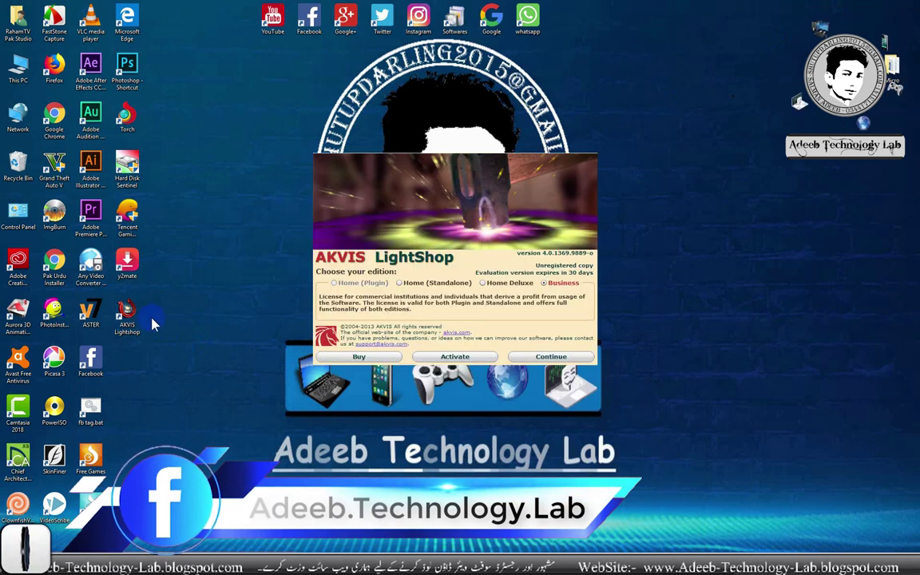
{"action": "left_click", "coordinate": [551, 357]}
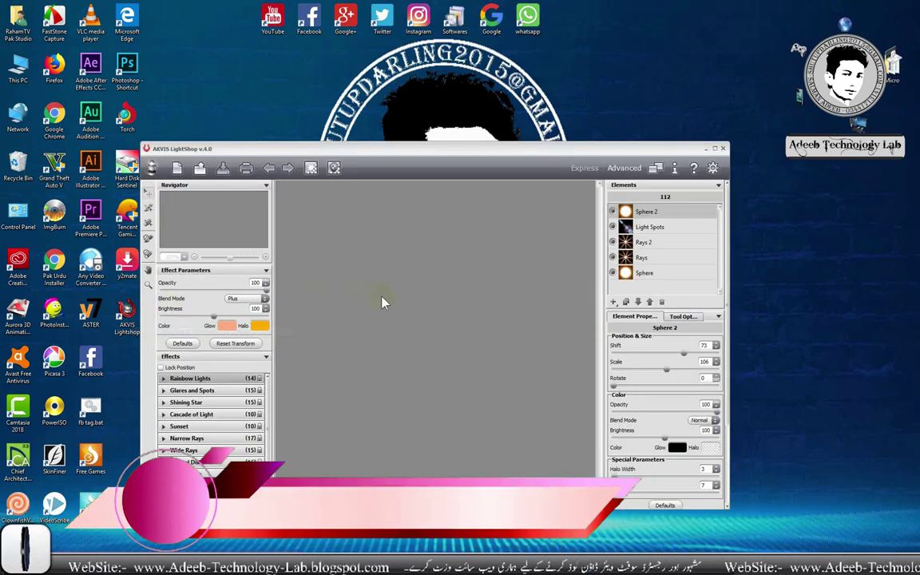
{"action": "left_click_drag", "start_coordinate": [427, 148], "coordinate": [475, 100]}
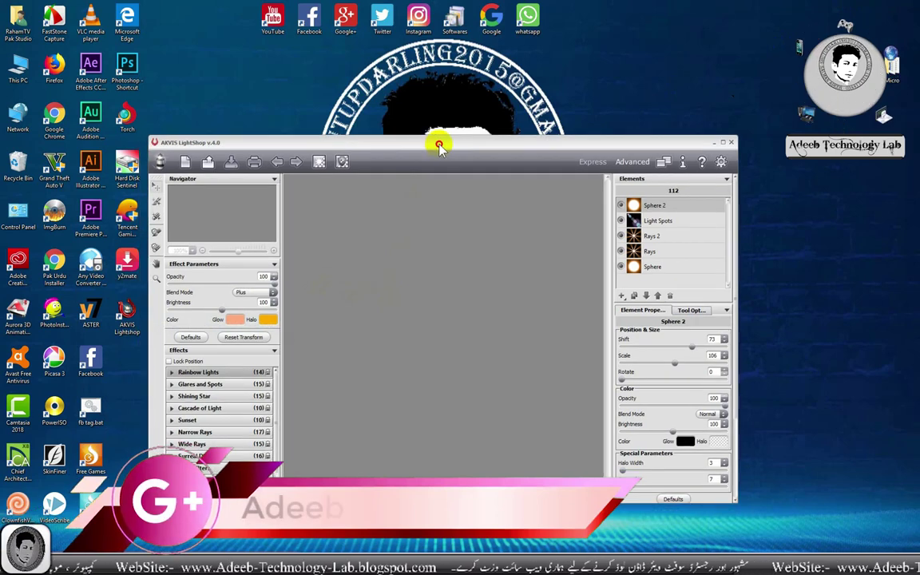
{"action": "left_click", "coordinate": [224, 119]}
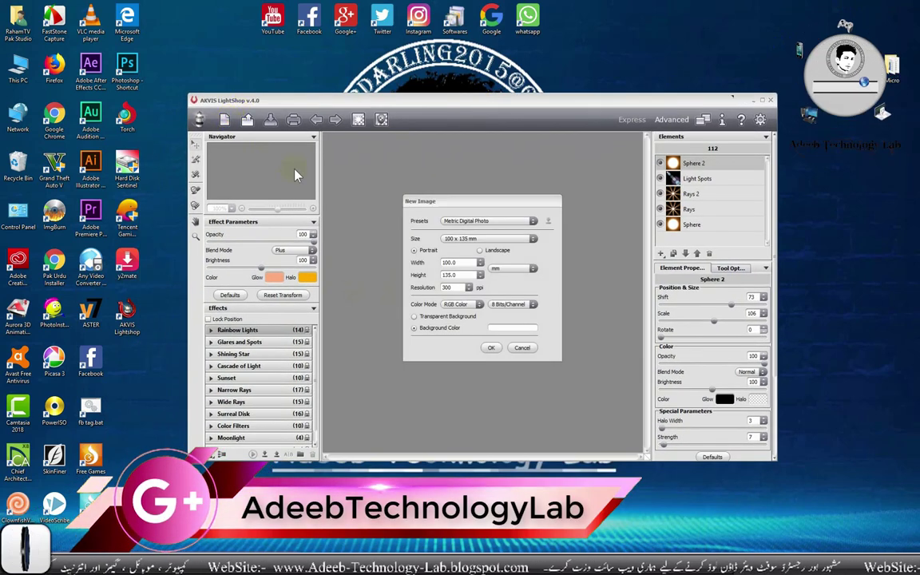
{"action": "left_click", "coordinate": [522, 349]}
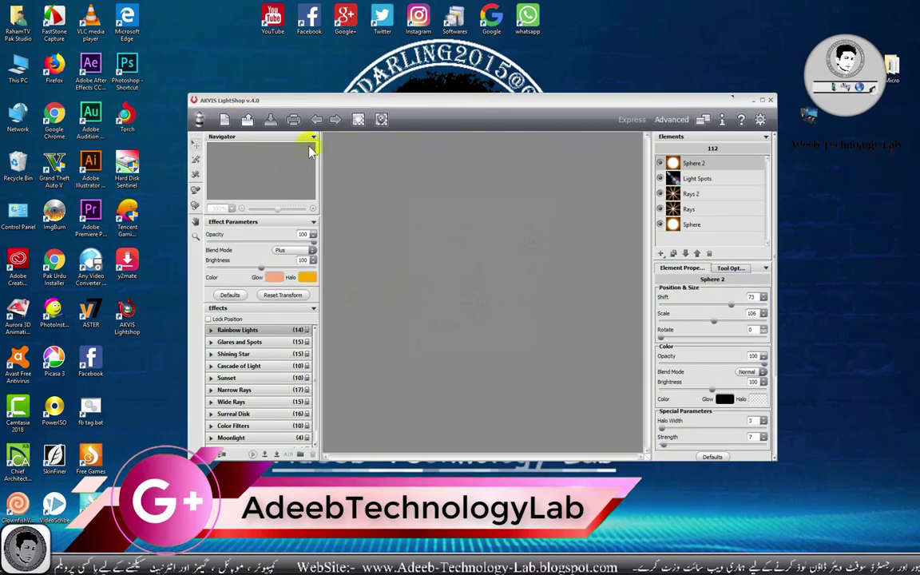
{"action": "left_click", "coordinate": [248, 120]}
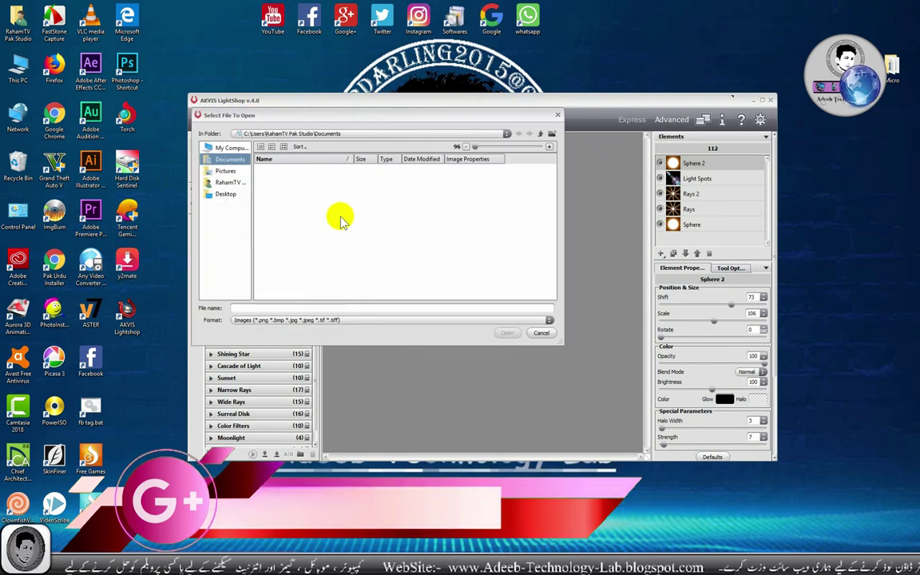
{"action": "left_click", "coordinate": [302, 261]}
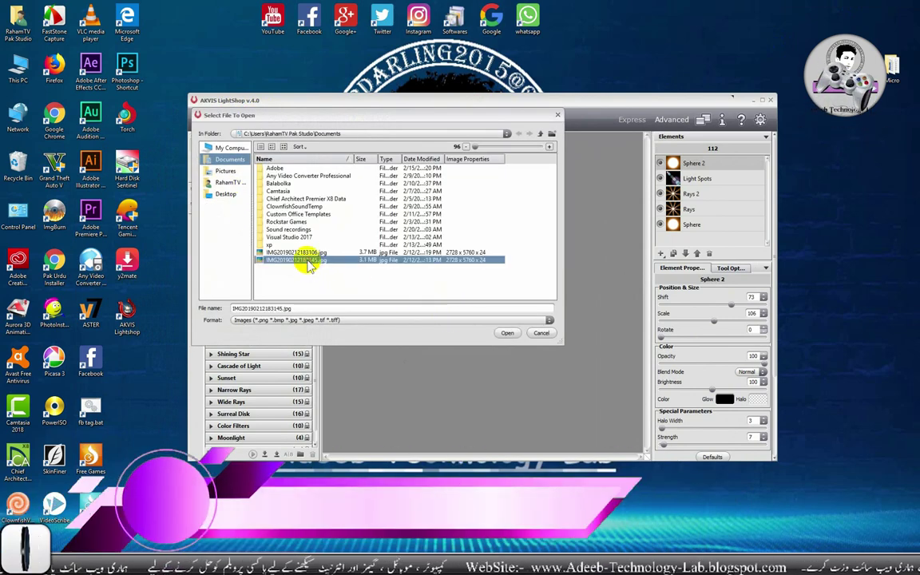
{"action": "left_click", "coordinate": [542, 334]}
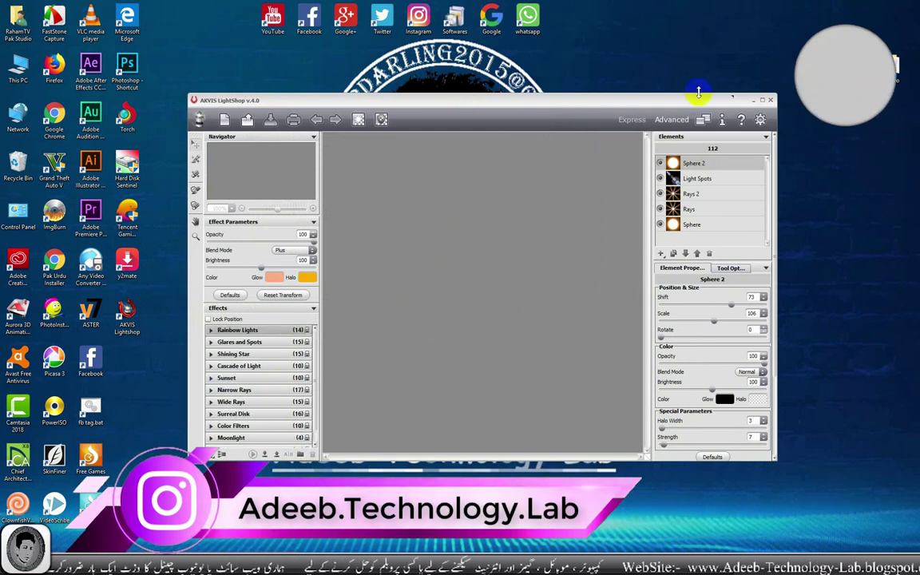
{"action": "left_click", "coordinate": [771, 99]}
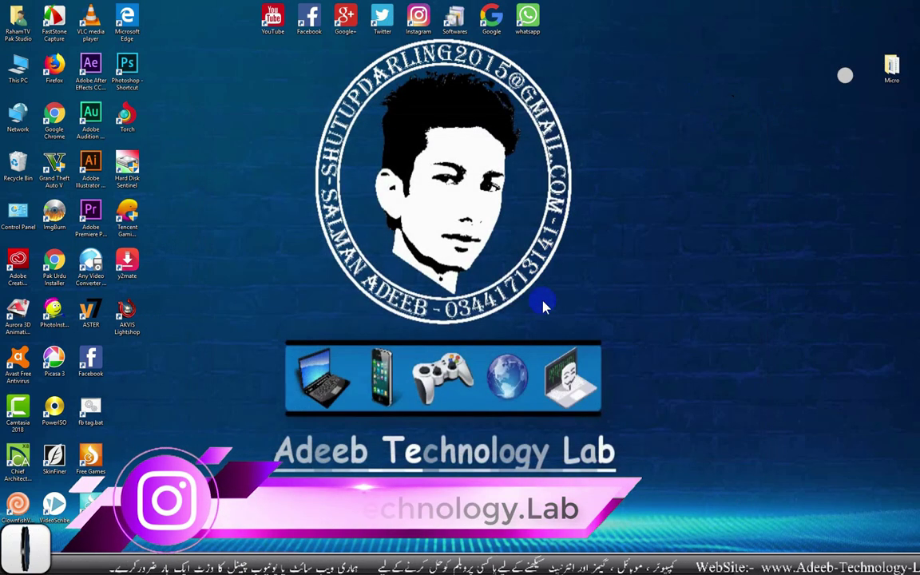